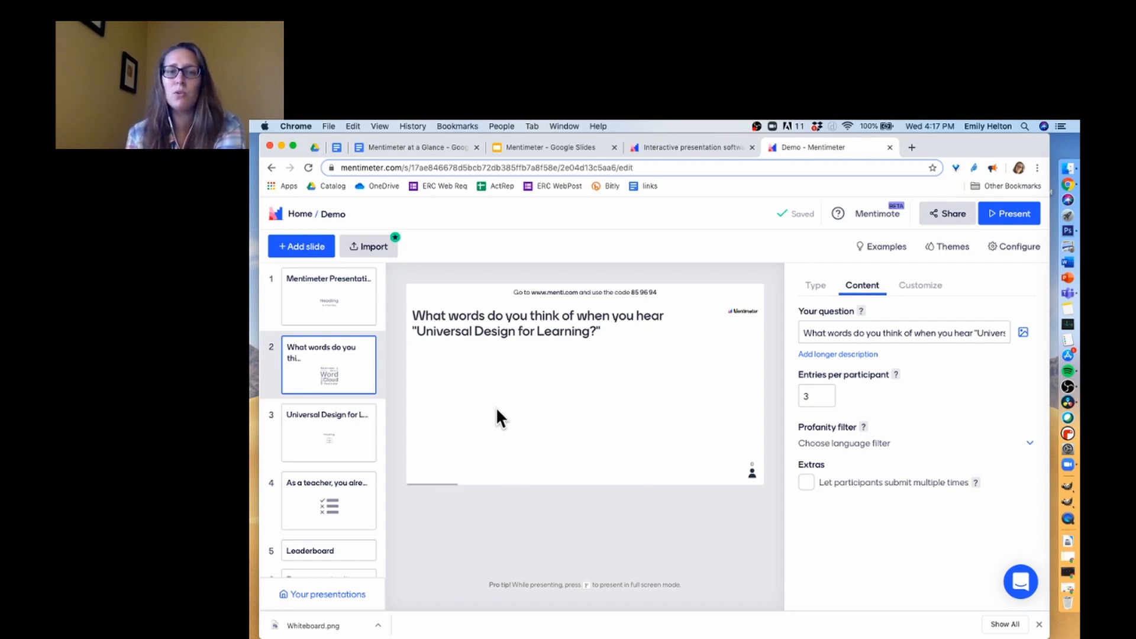
- Enable the question mark reaction on slide 3, the Universal Design for Learning bullets slide
click(330, 459)
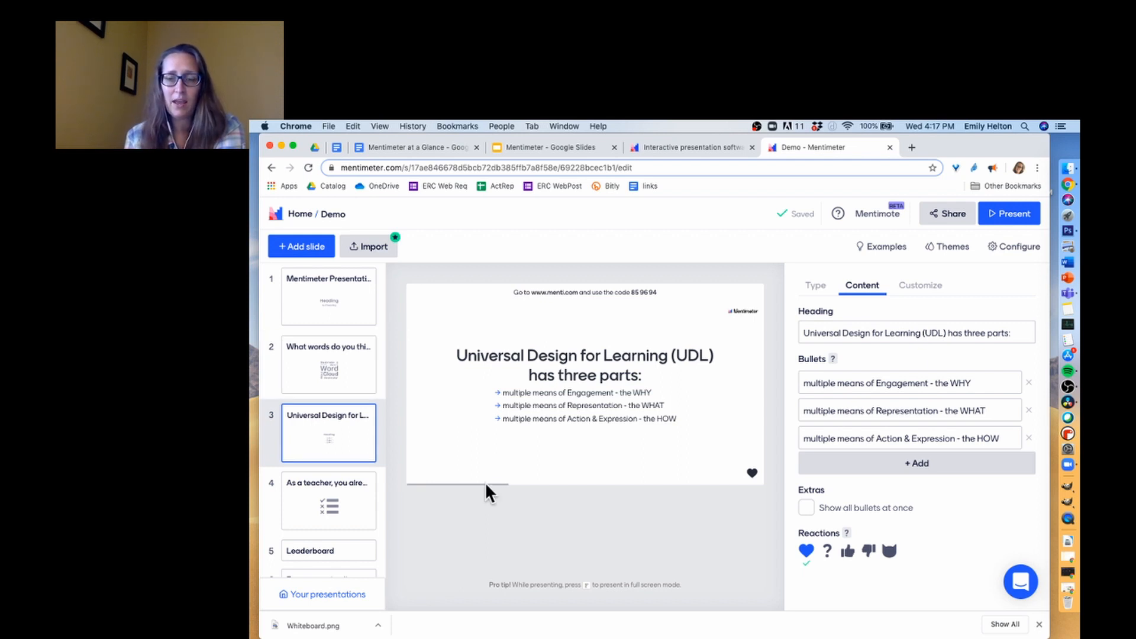
click(827, 551)
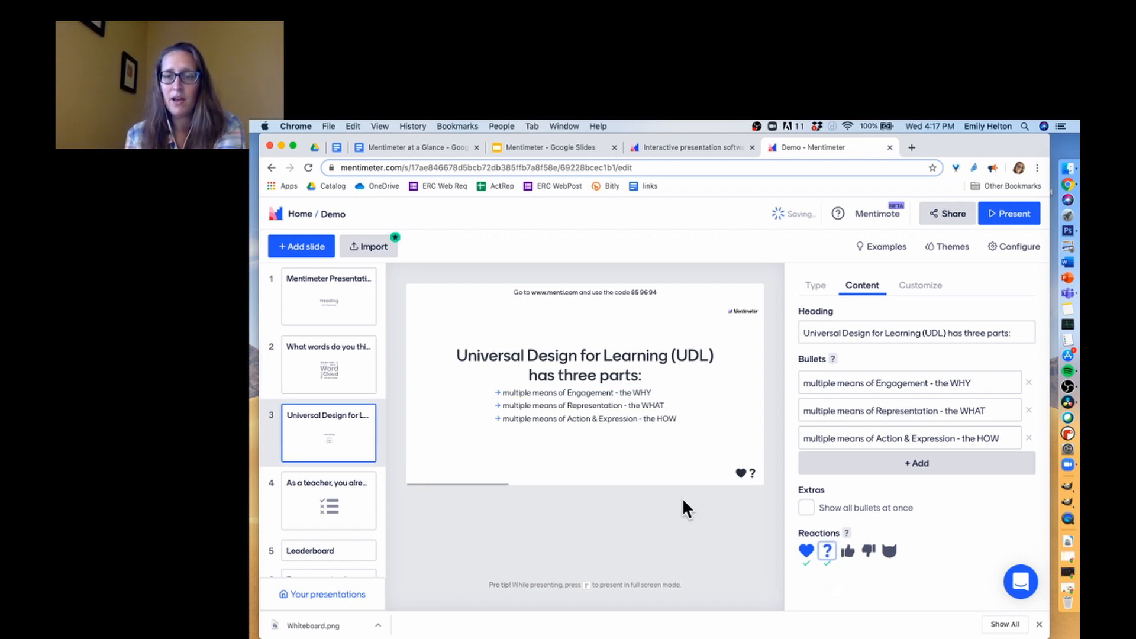
- Review the quiz question on slide 4 and check which slide type it uses
click(329, 516)
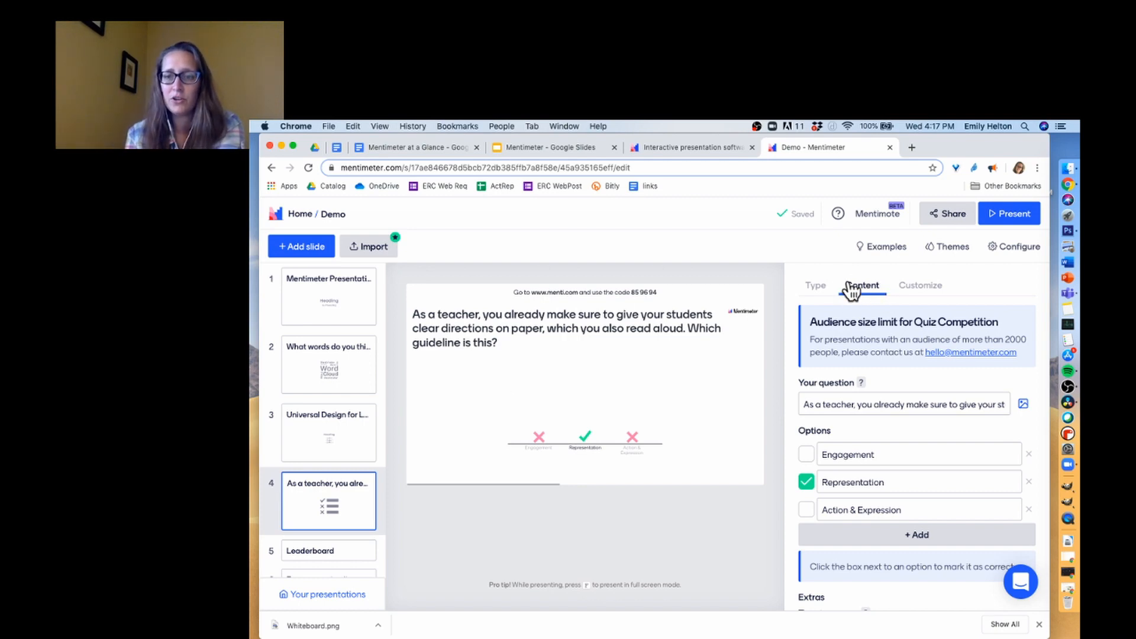
click(823, 289)
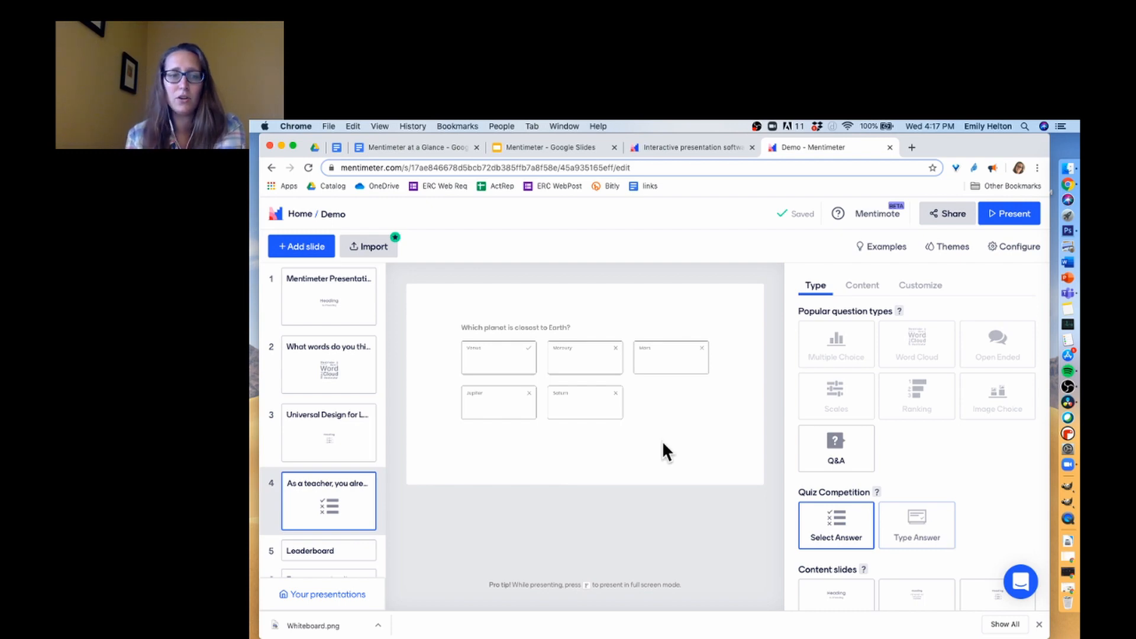
scroll(336, 511, down, 2)
scroll(335, 509, down, 3)
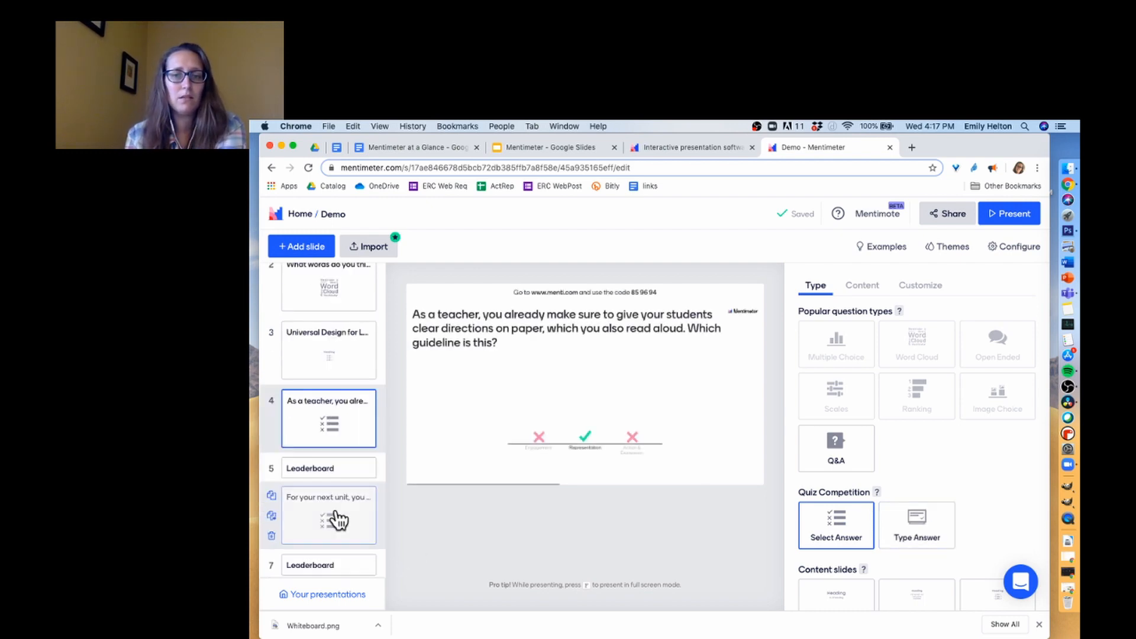
- Look at the leaderboard after the first quiz question, then examine the answer options of the quiz question on slide 6
click(346, 471)
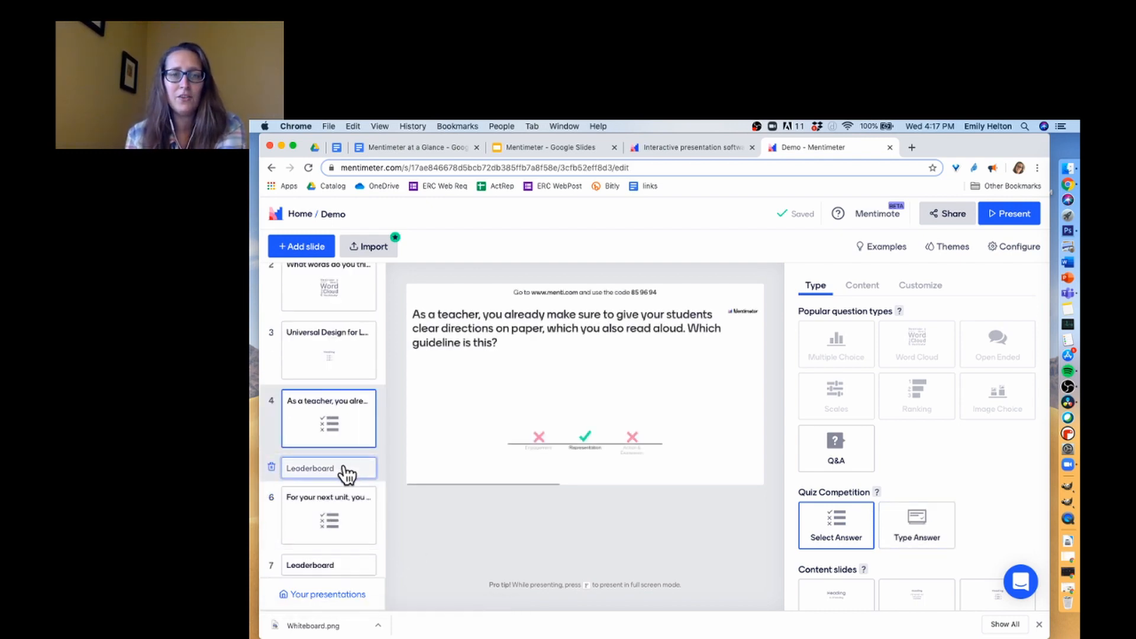
click(357, 524)
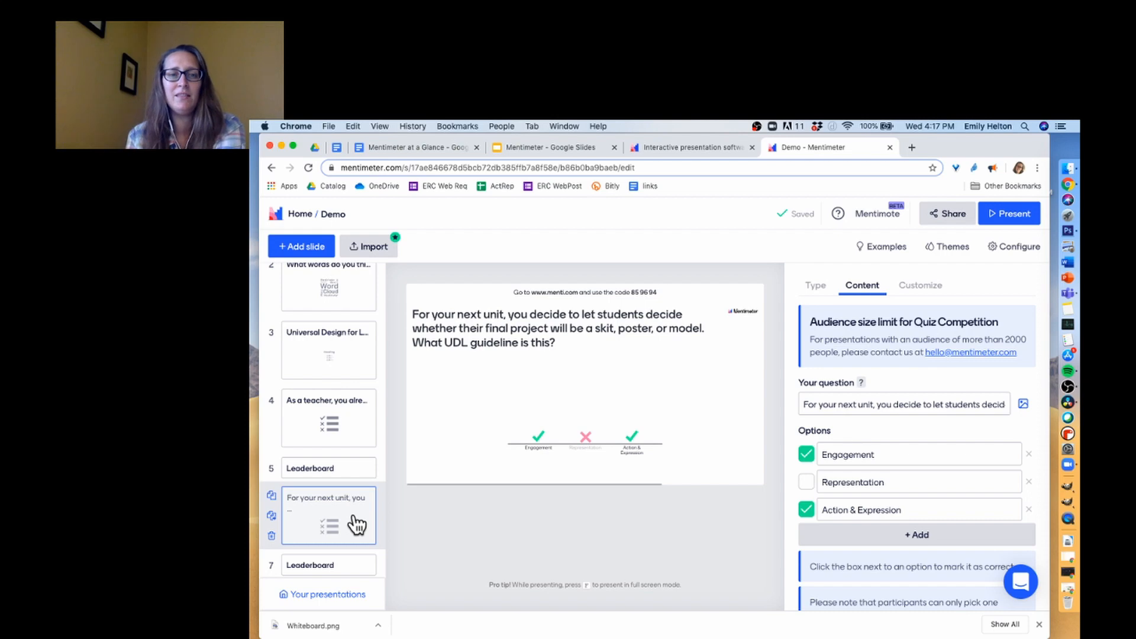
scroll(357, 524, down, 2)
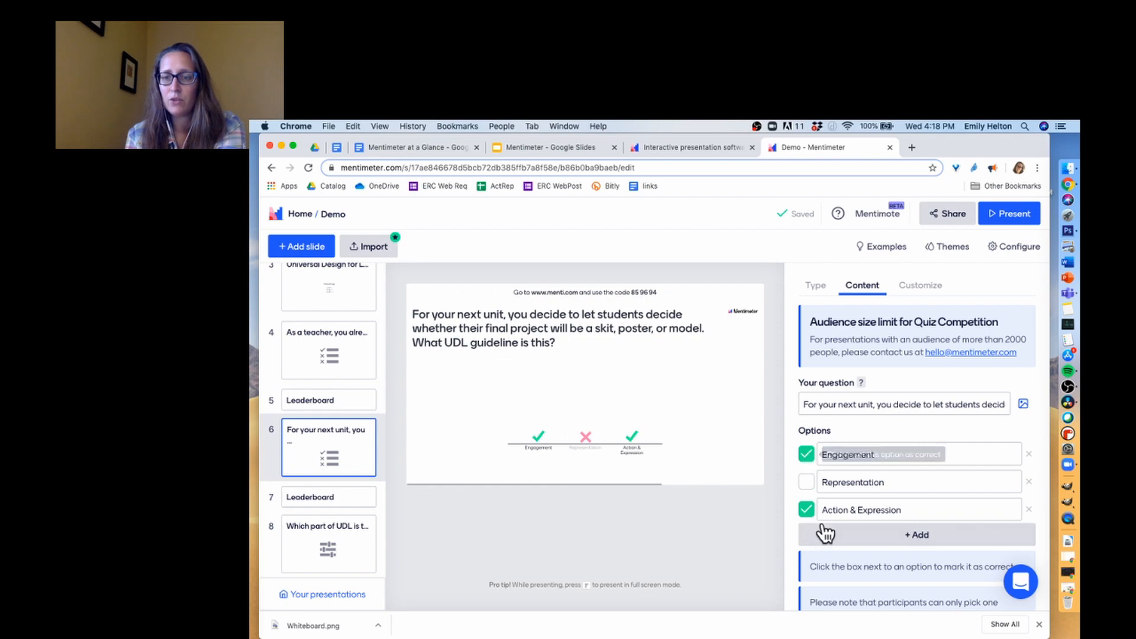
scroll(824, 532, down, 1)
scroll(824, 532, down, 2)
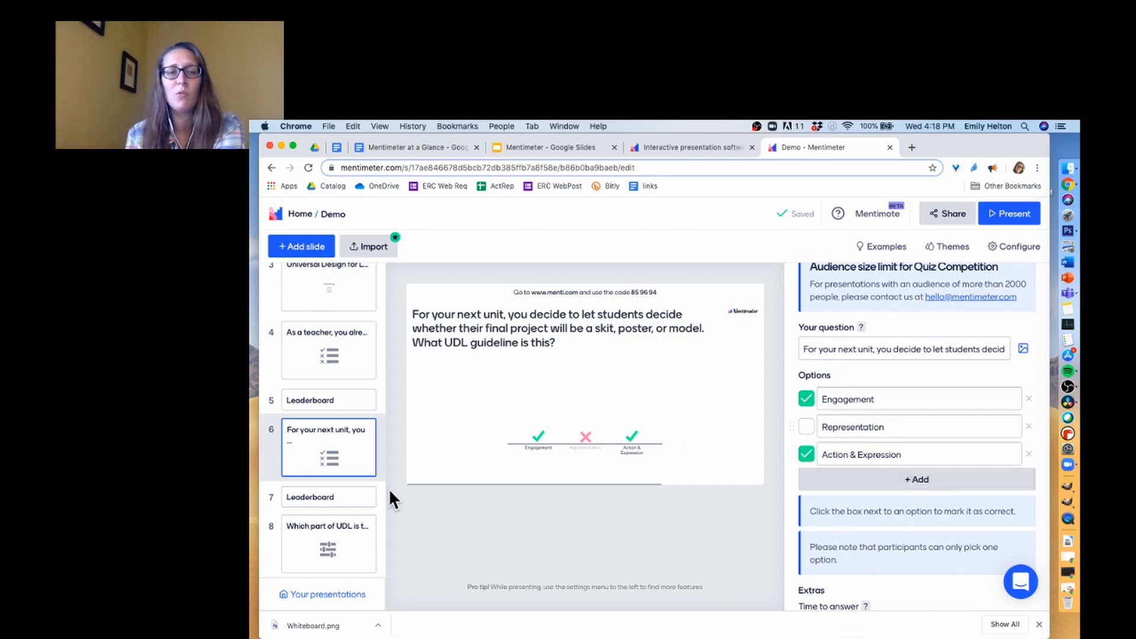
- View slide 8 on the easiest part of UDL and look through the available question and content slide types
click(350, 542)
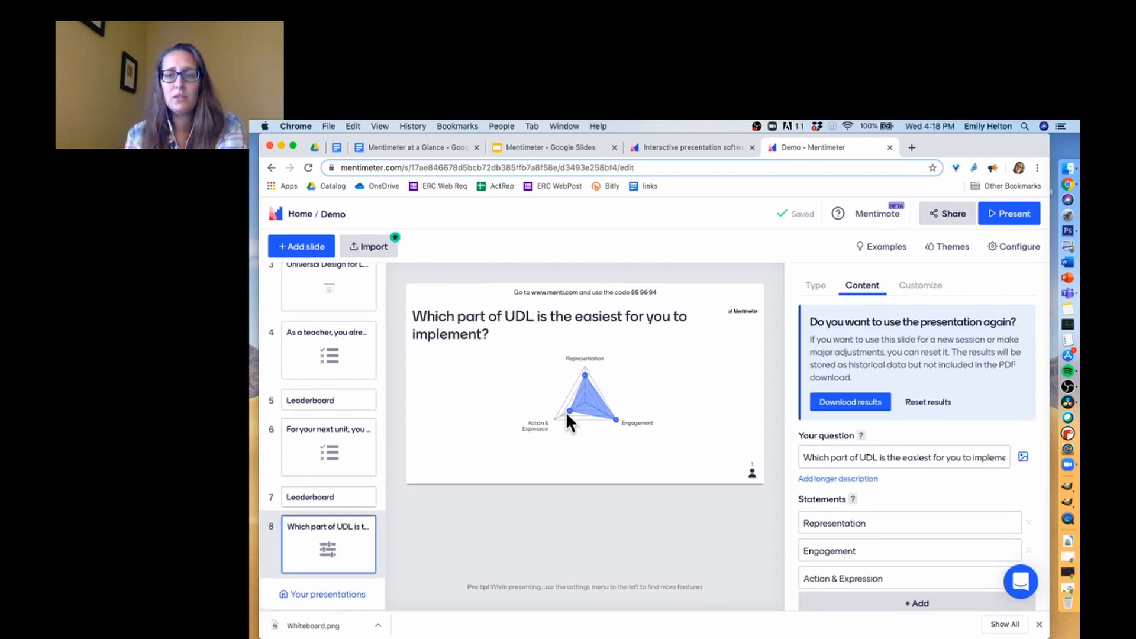
click(811, 286)
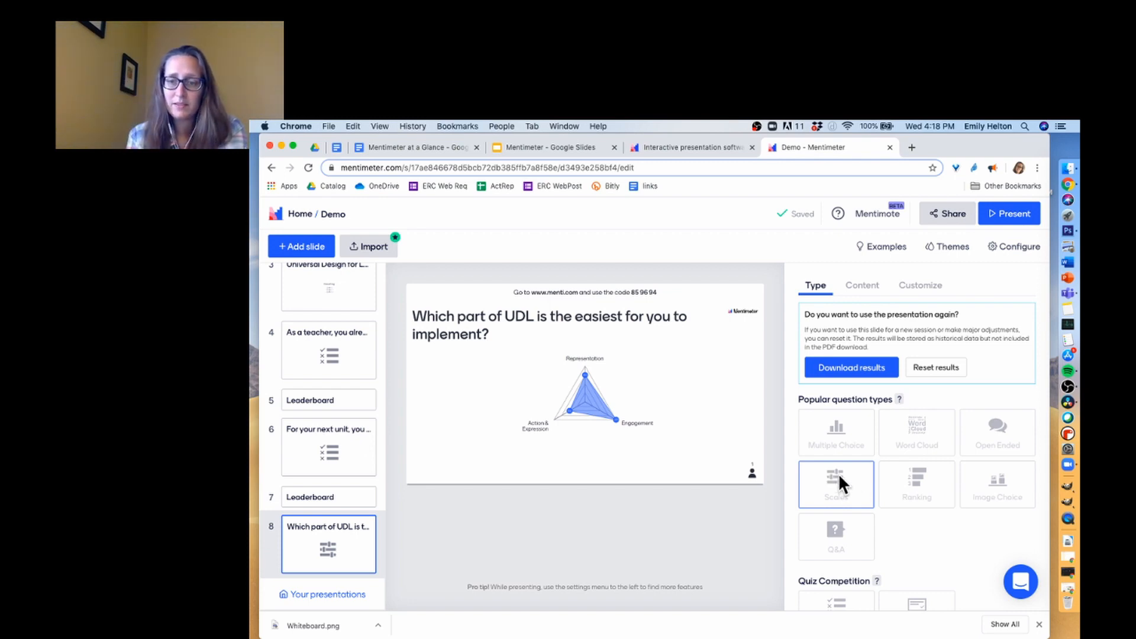
scroll(863, 503, down, 3)
scroll(919, 505, down, 2)
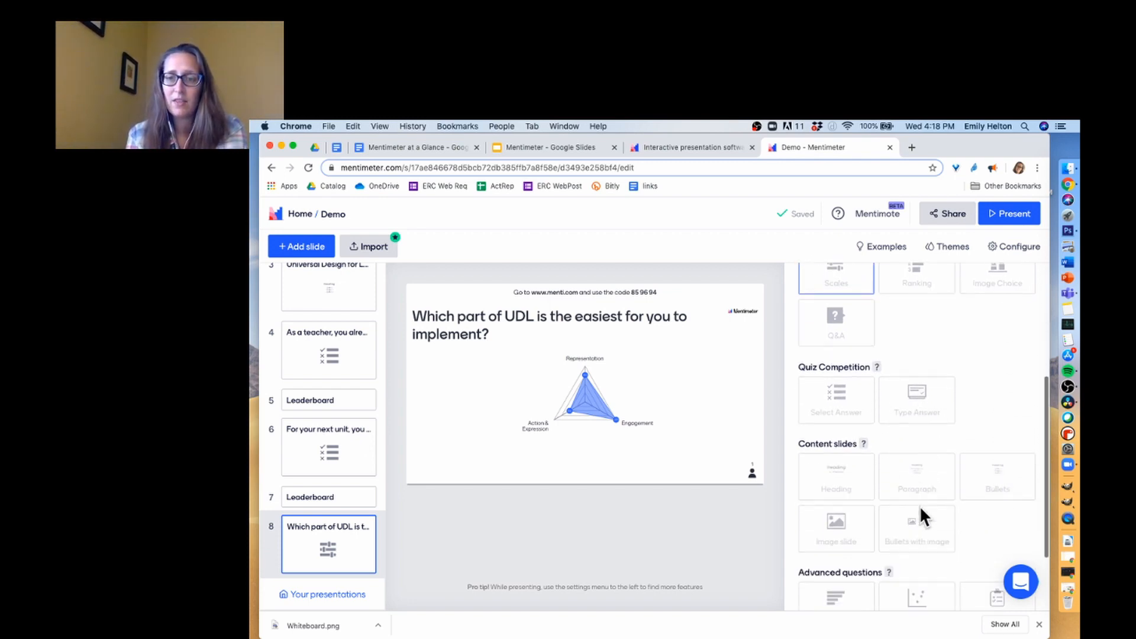
scroll(893, 473, down, 3)
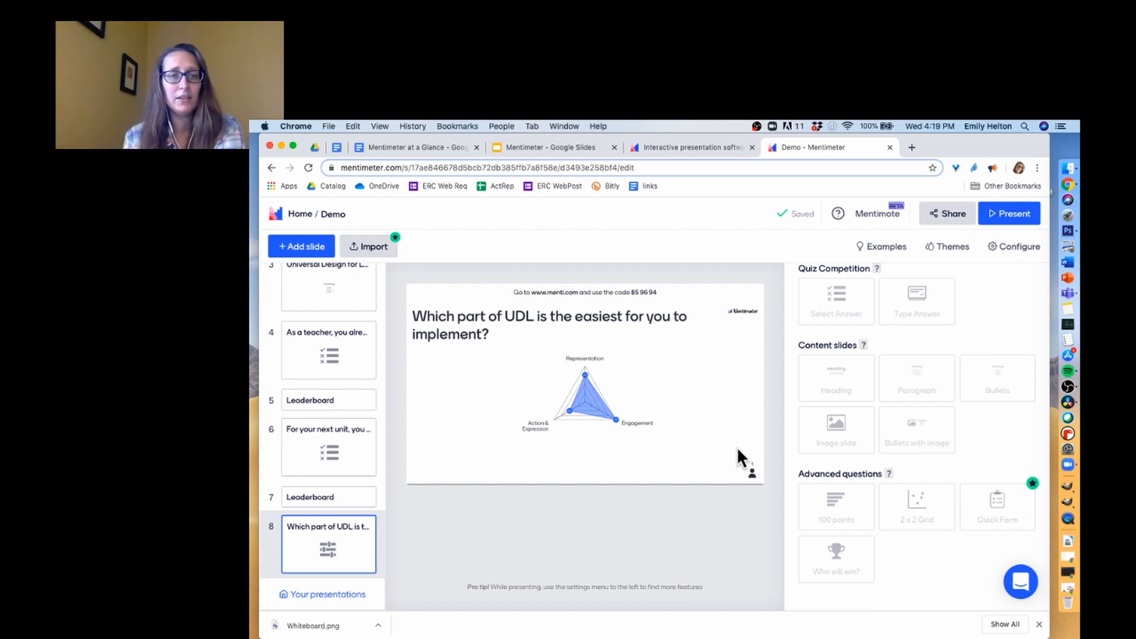
- Create a new presentation named "Weather" from the presentations overview
click(693, 153)
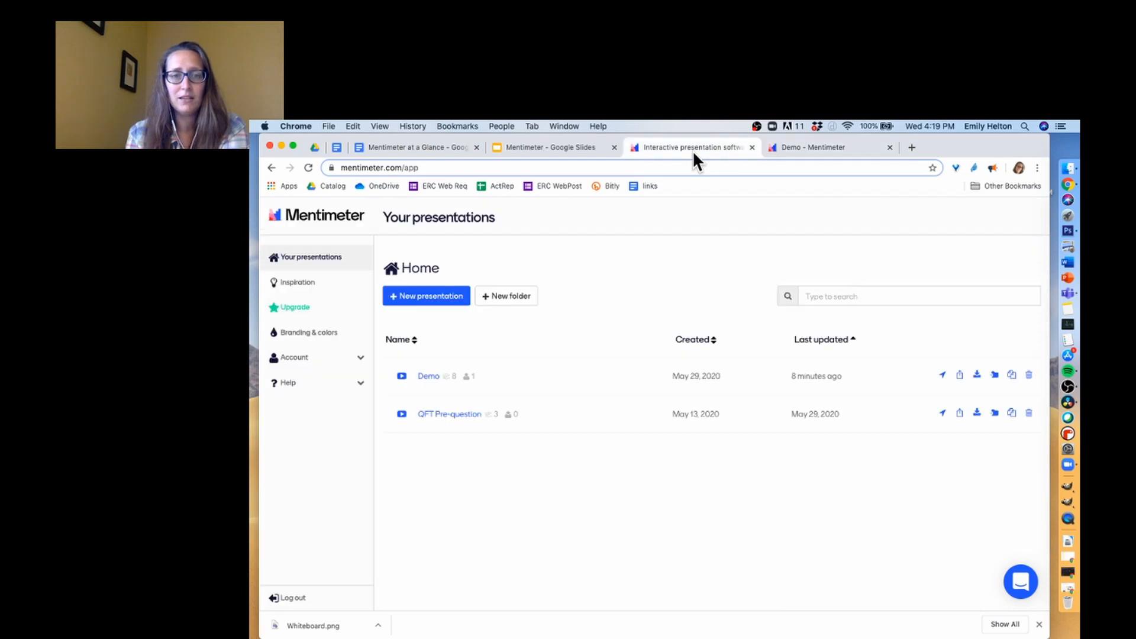
click(437, 300)
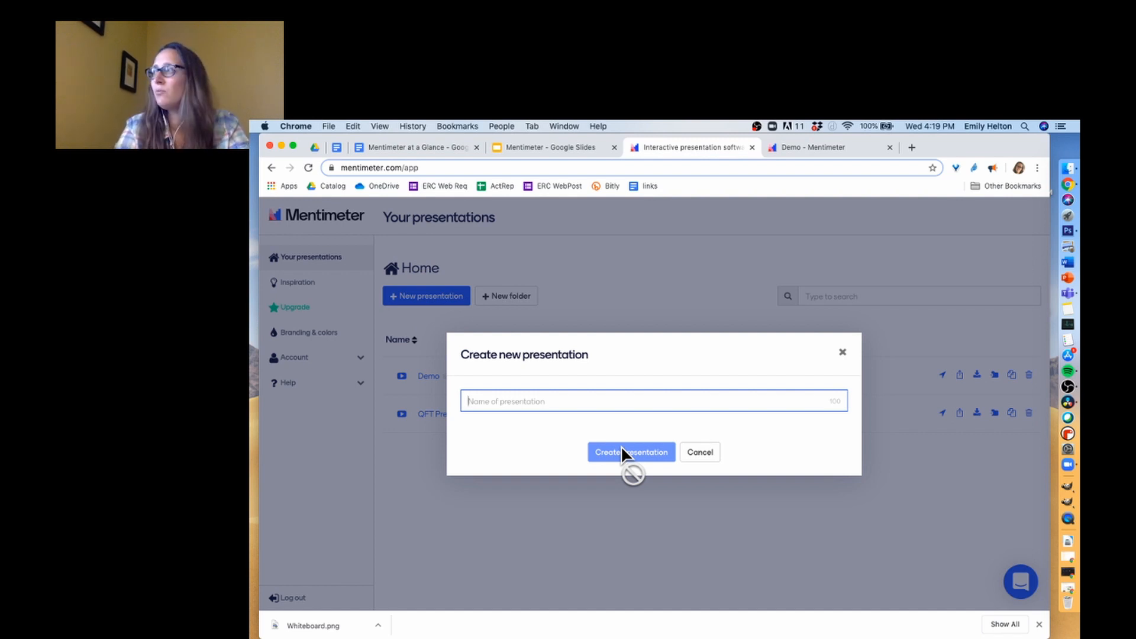
text(W)
key(BackSpace)
text(Wea)
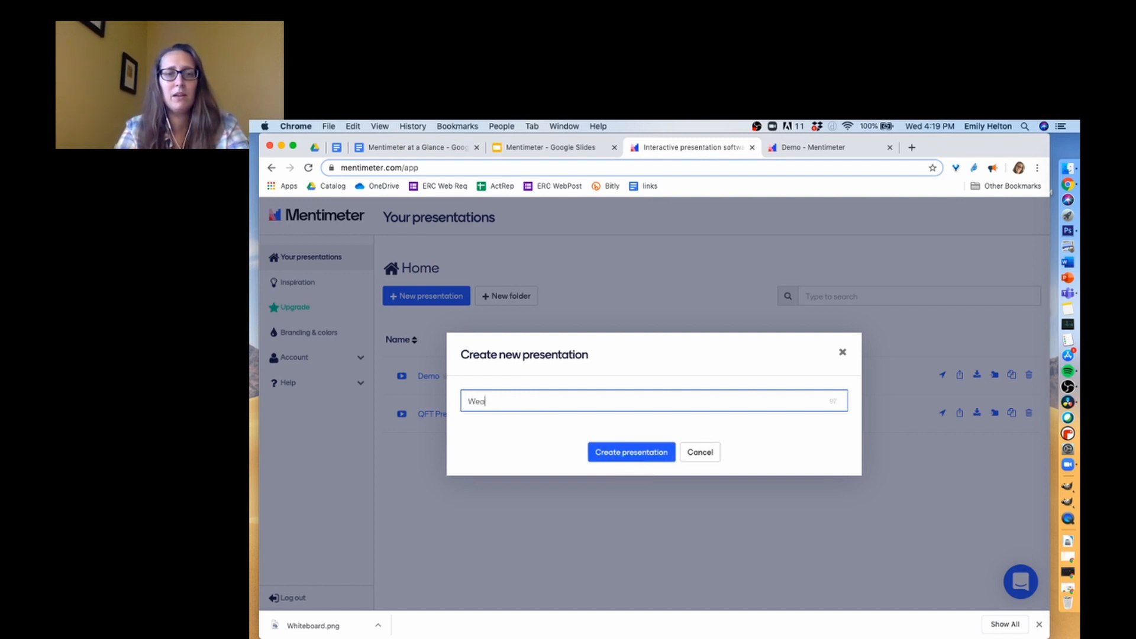
text(ther)
click(631, 453)
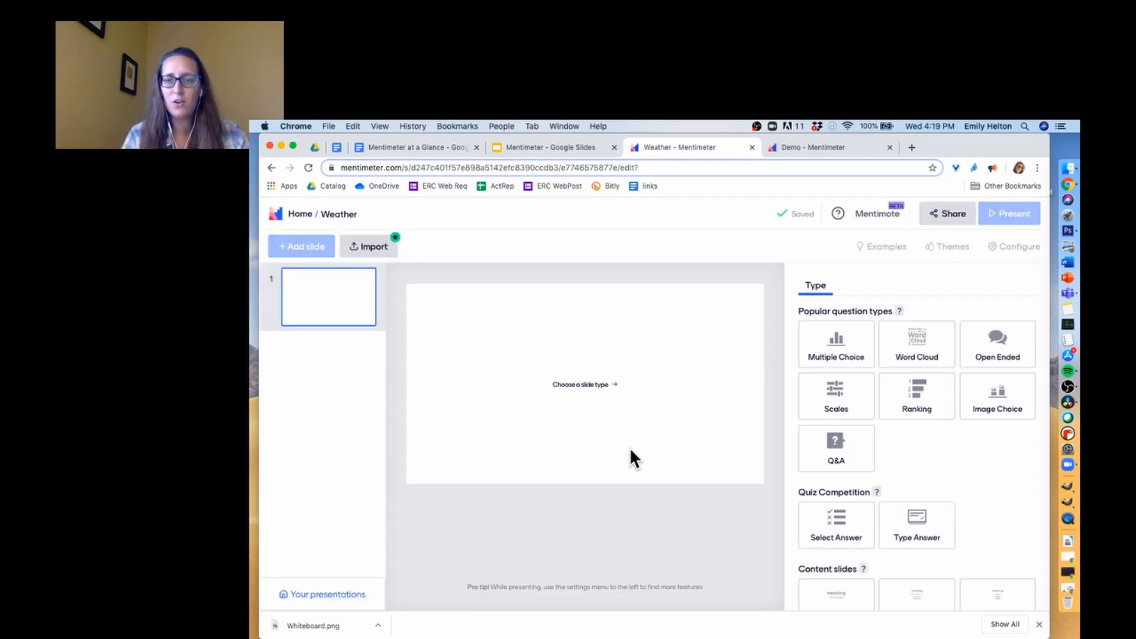
- Make the first slide a Heading slide and set its heading to "Weather"
click(822, 594)
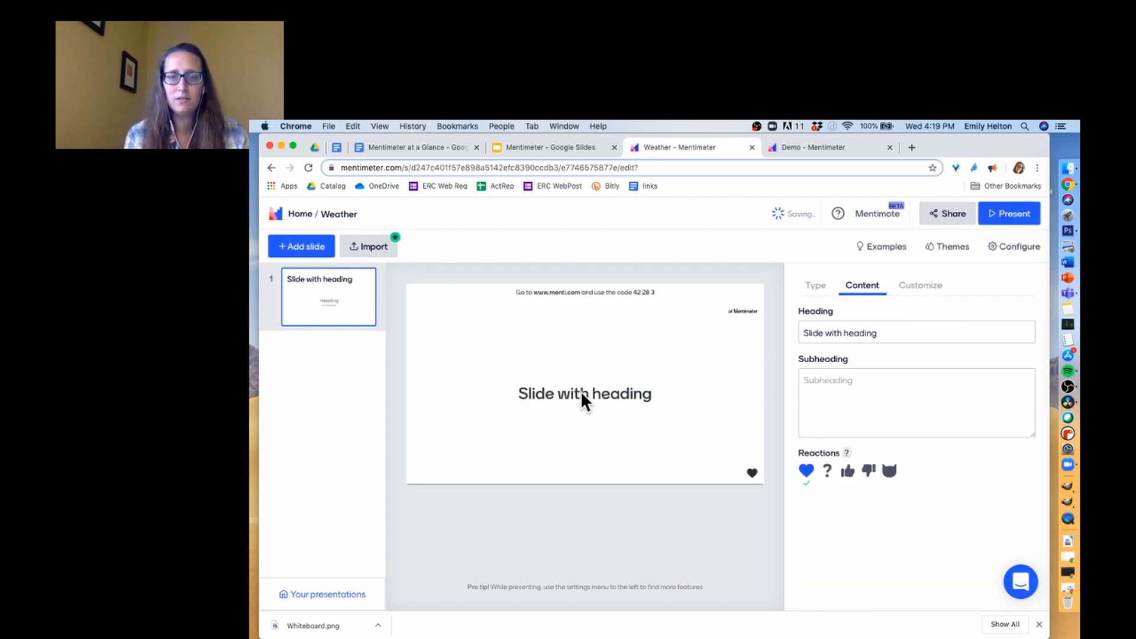
click(846, 329)
text(Weahter)
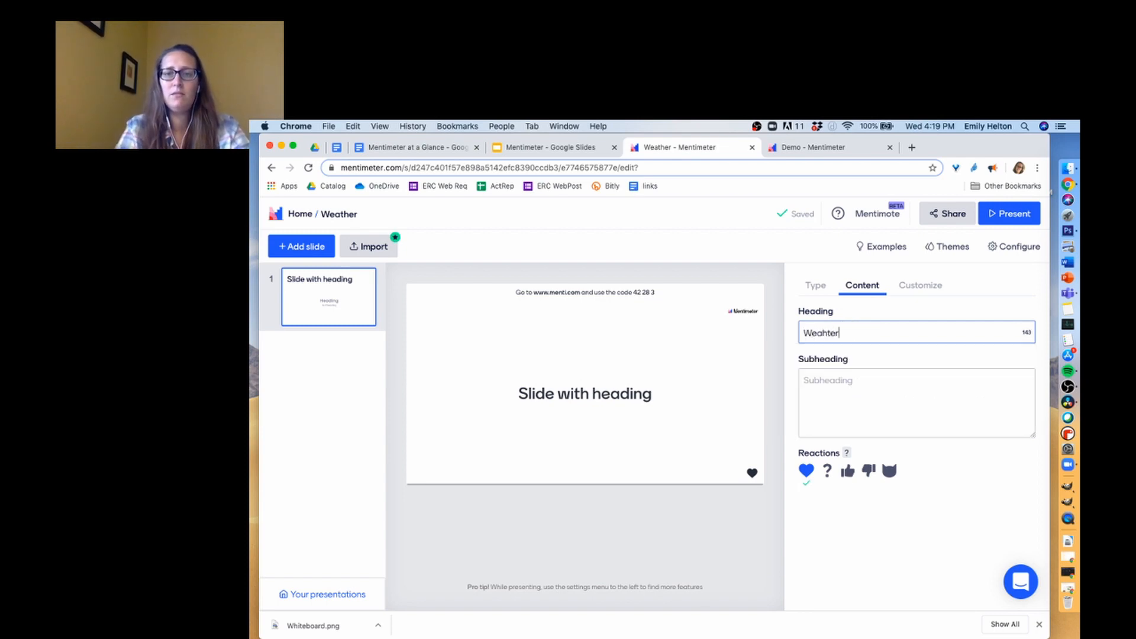
key(BackSpace)
key(BackSpace)
key(BackSpace)
key(BackSpace)
text(ther)
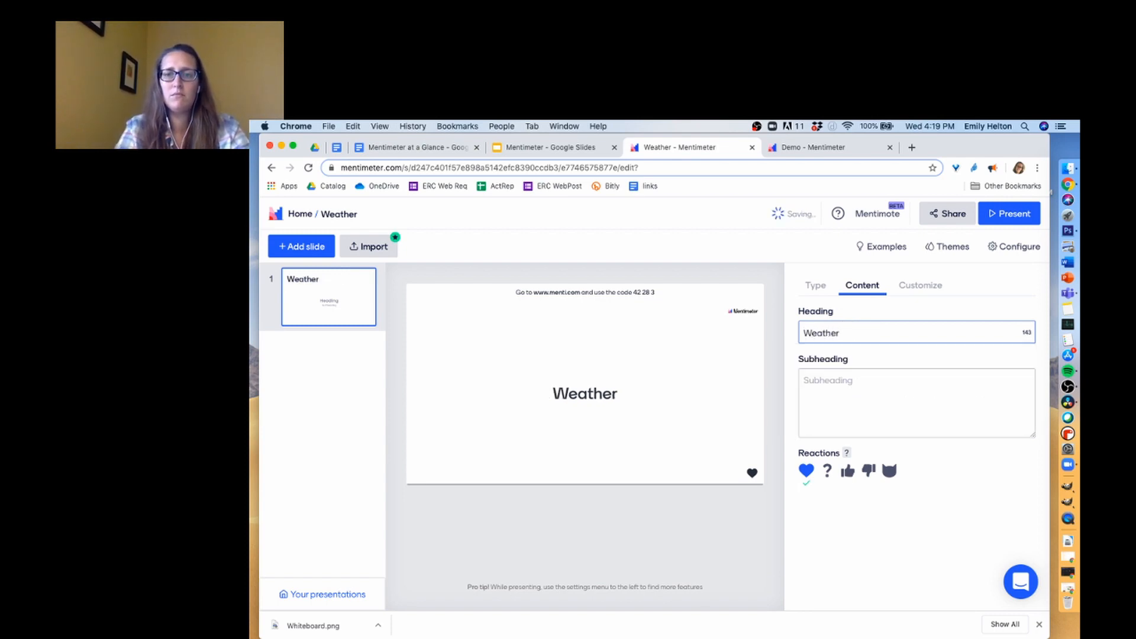
- Set the heading slide's subheading to "What's up with that?"
click(856, 405)
text(What)
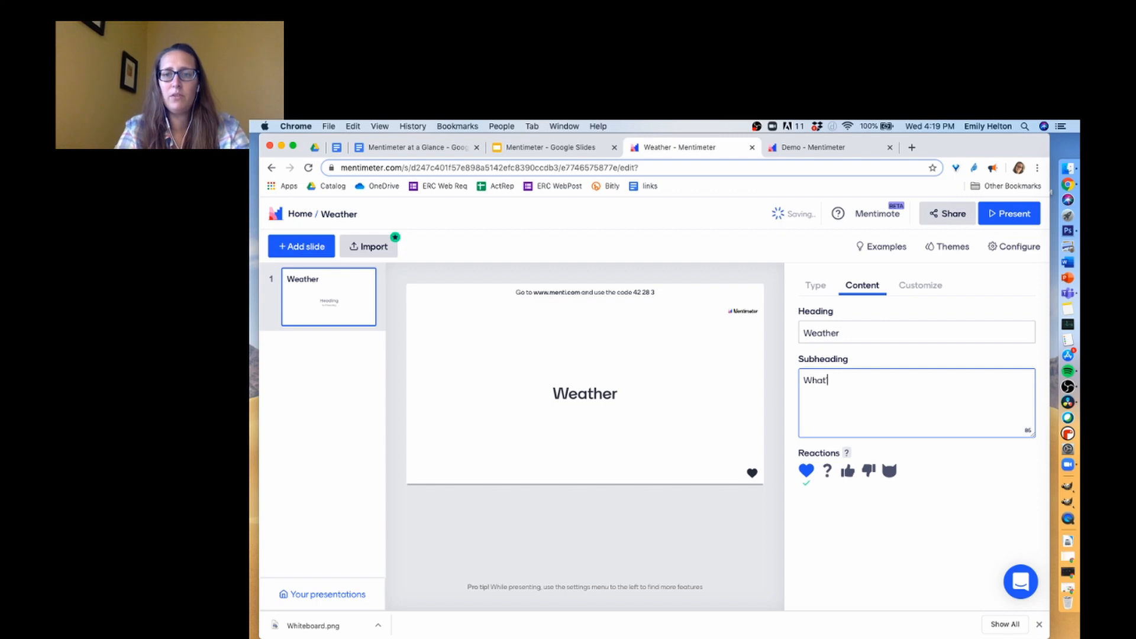
text('s up with that?)
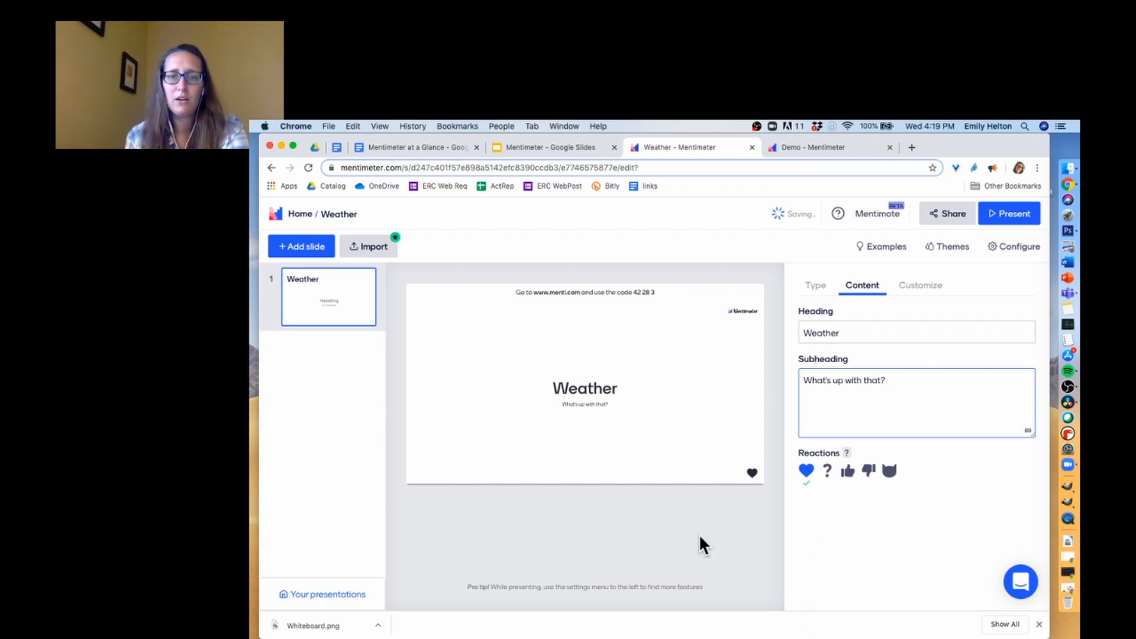
- Add a second slide of the Word Cloud type to the Weather presentation
click(816, 286)
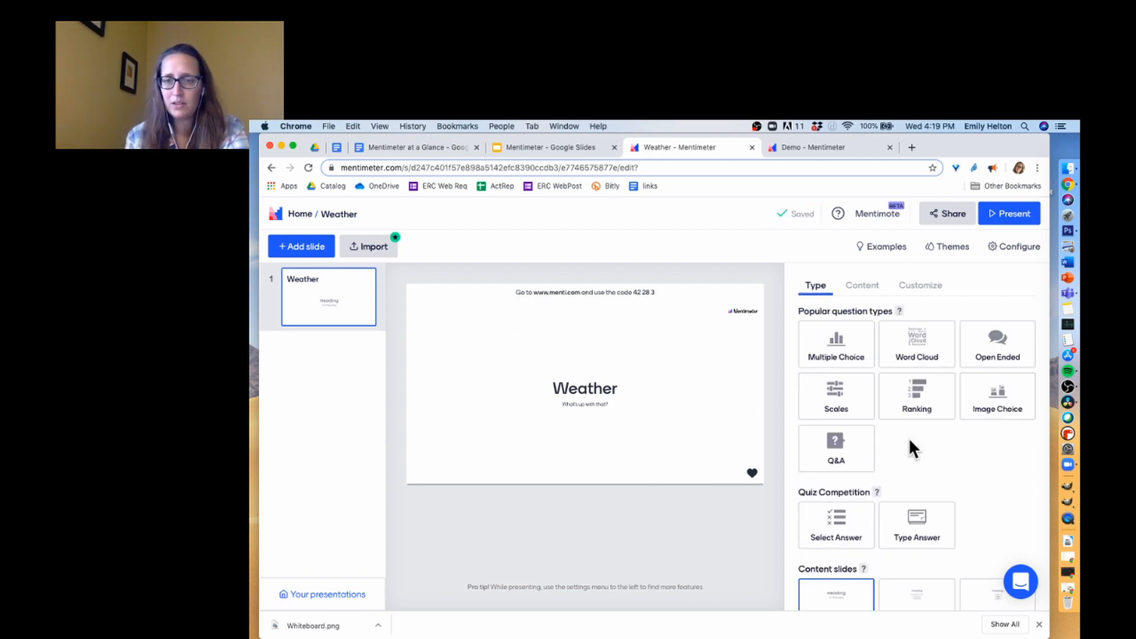
scroll(907, 444, down, 1)
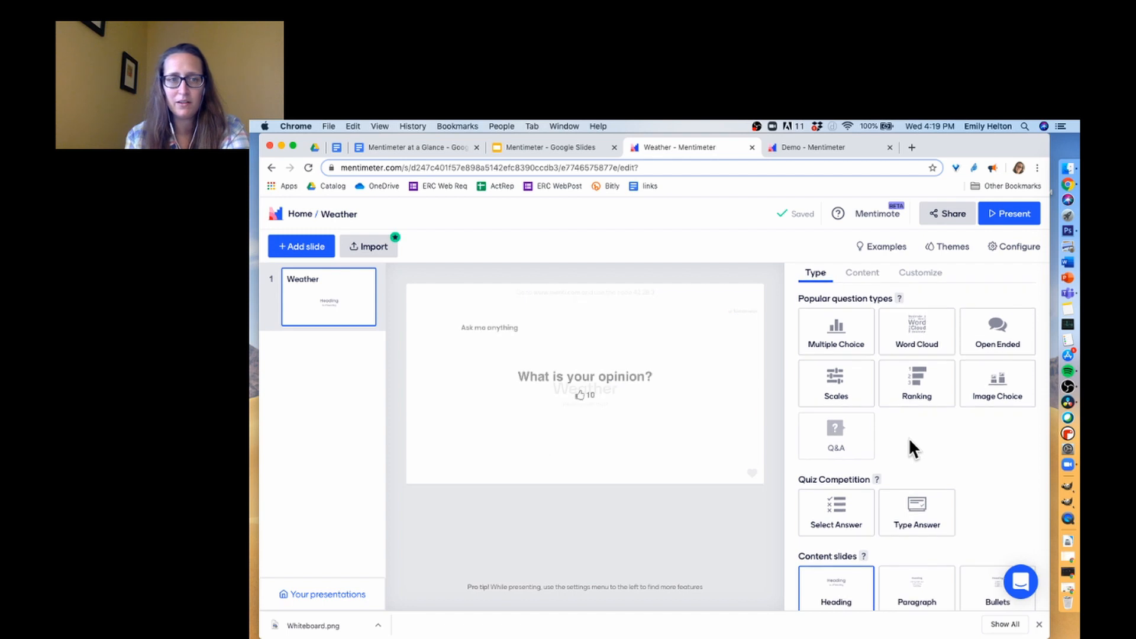
click(313, 249)
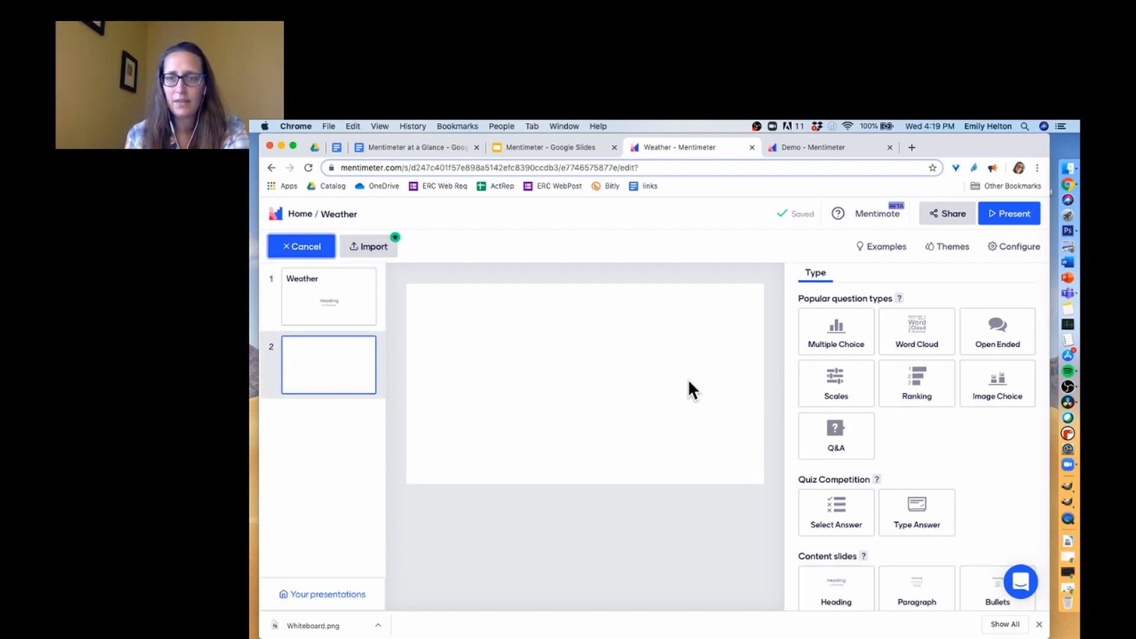
click(918, 349)
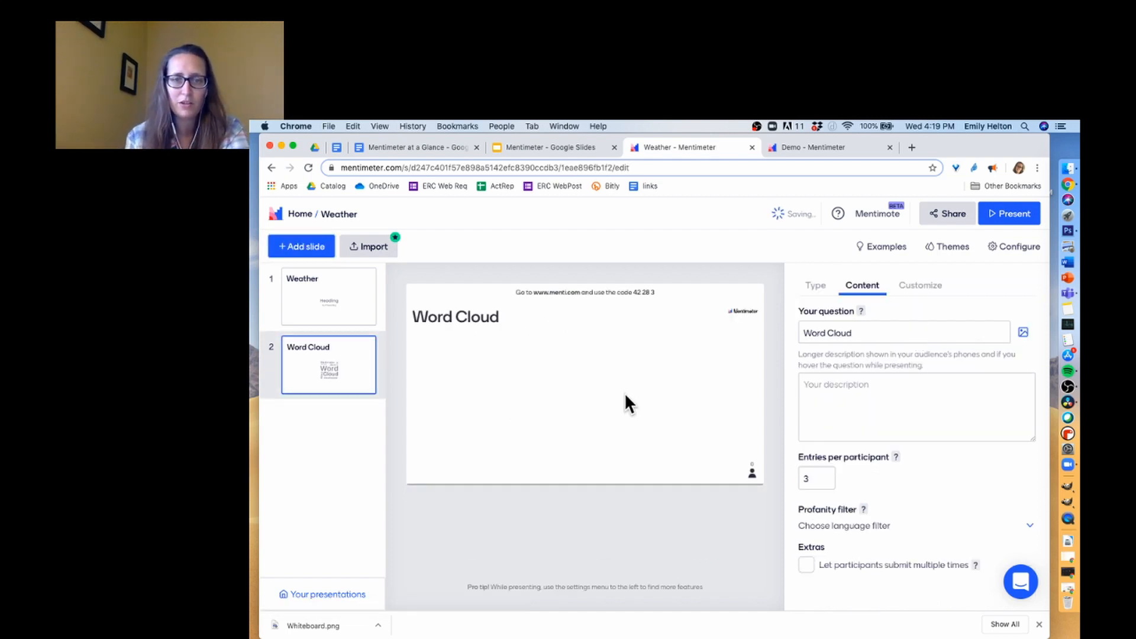
- Set the word cloud question to "What does "August" make you think of?"
click(862, 332)
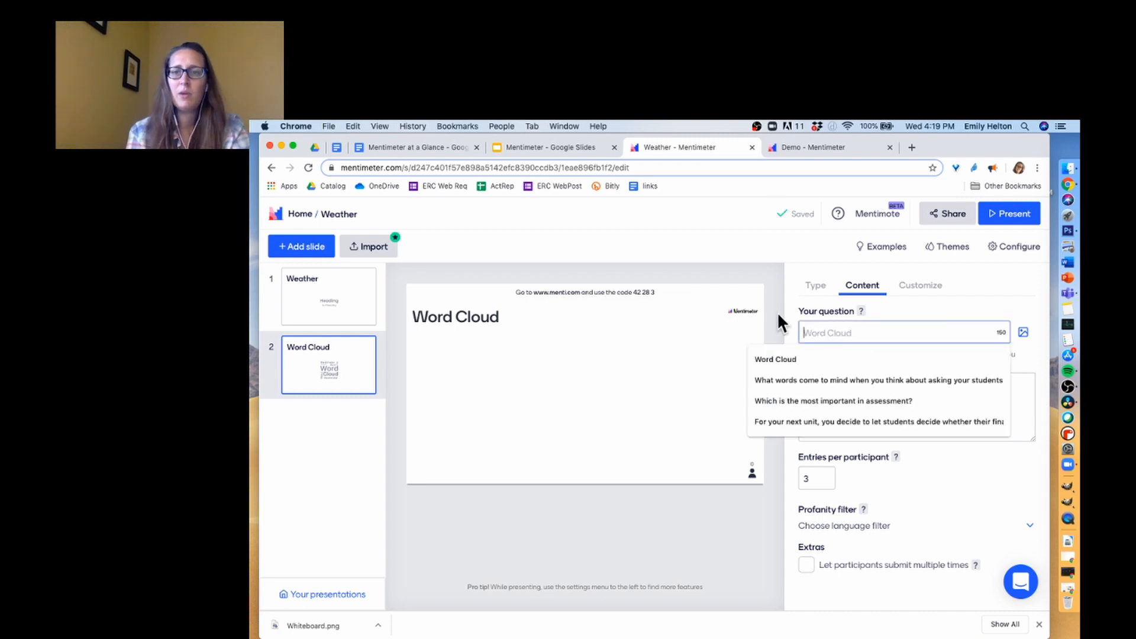
text(What )
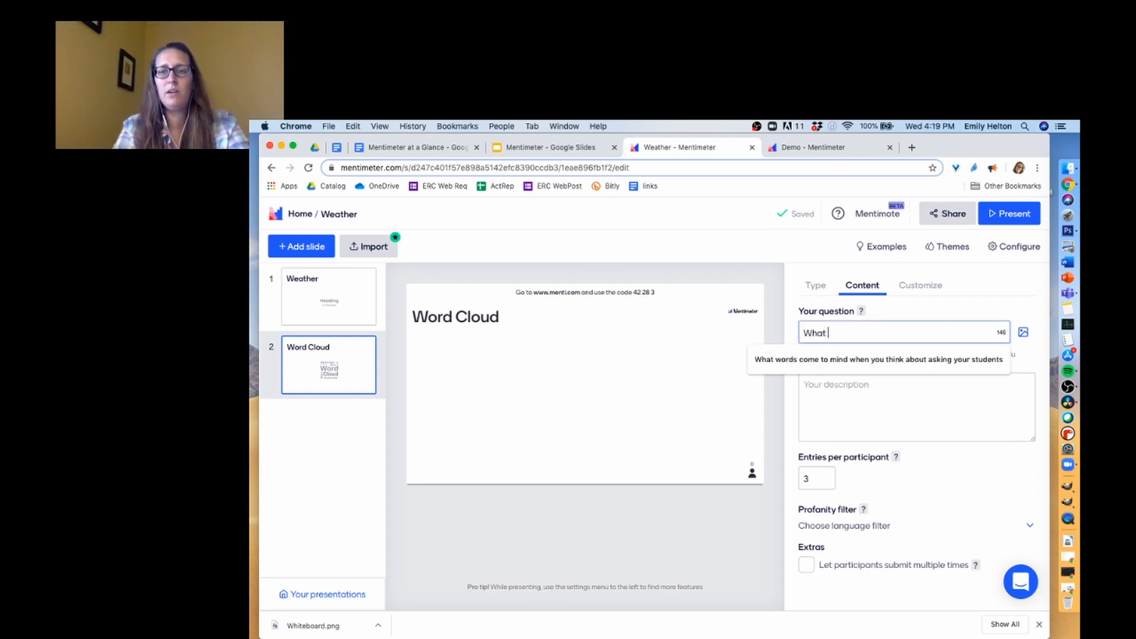
text(does 'Augu)
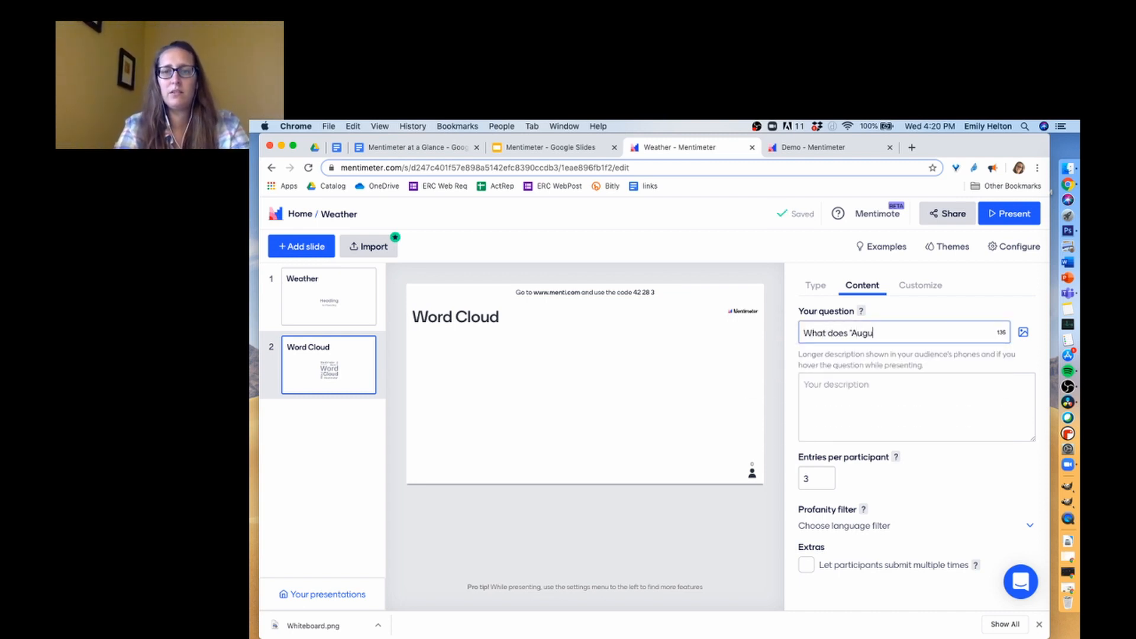
text(st' make you think)
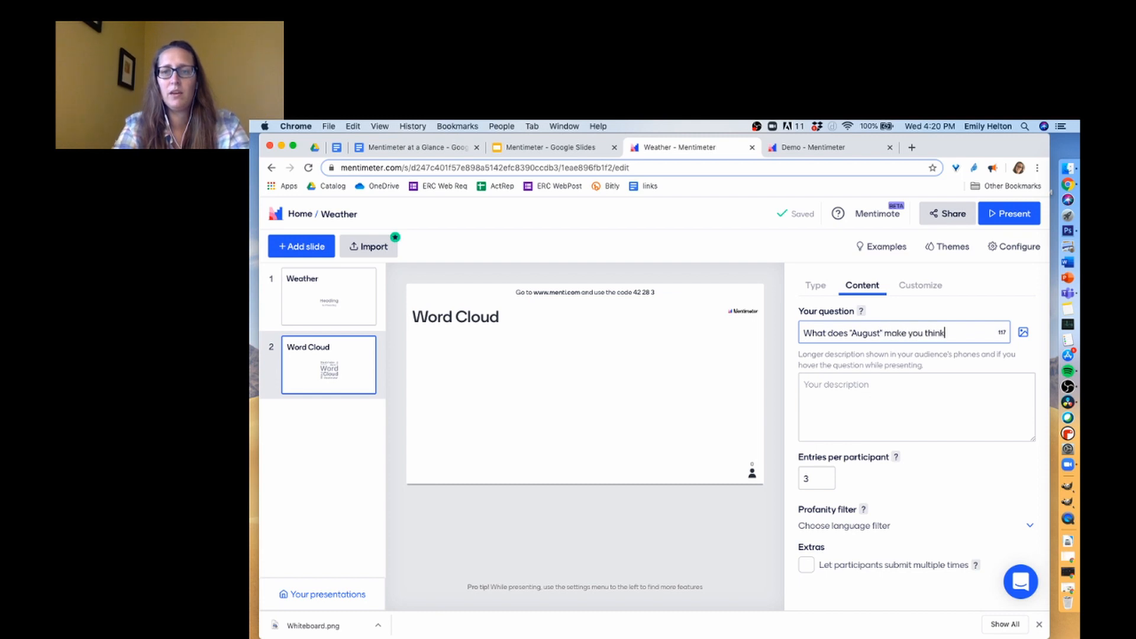
text( of?)
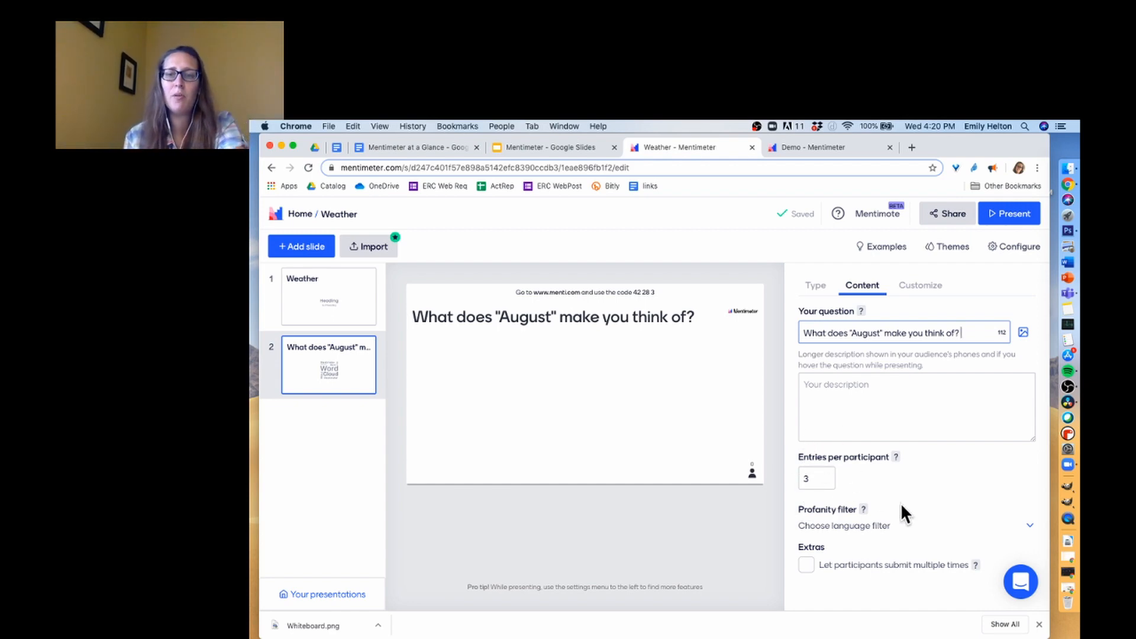
- Expand the word cloud's profanity filter and examine its language options
click(1014, 522)
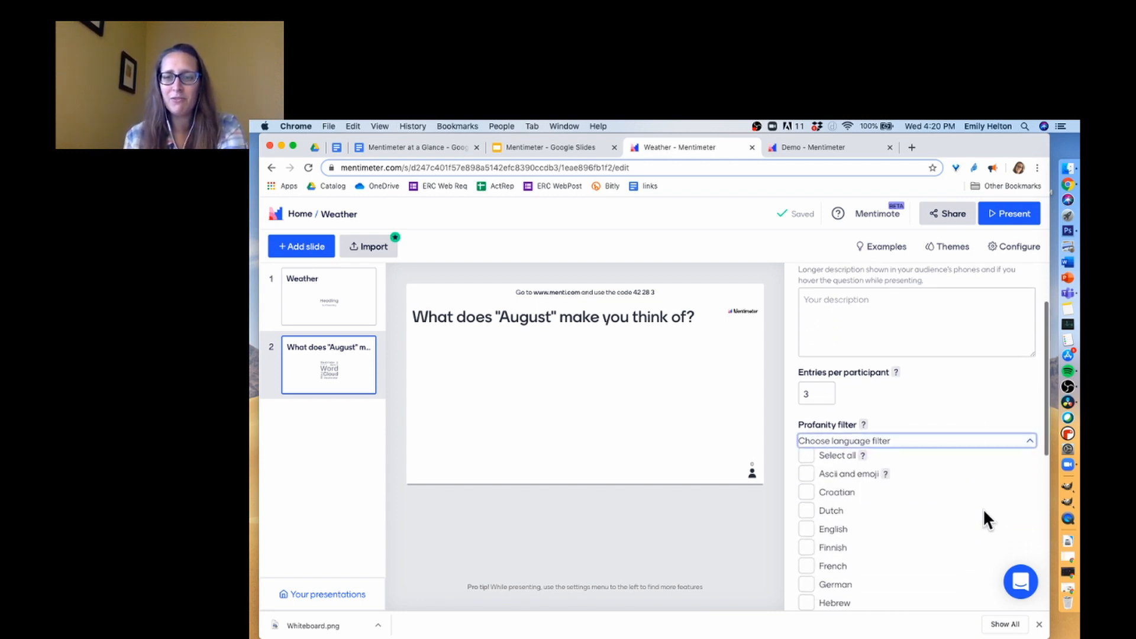
scroll(982, 508, down, 5)
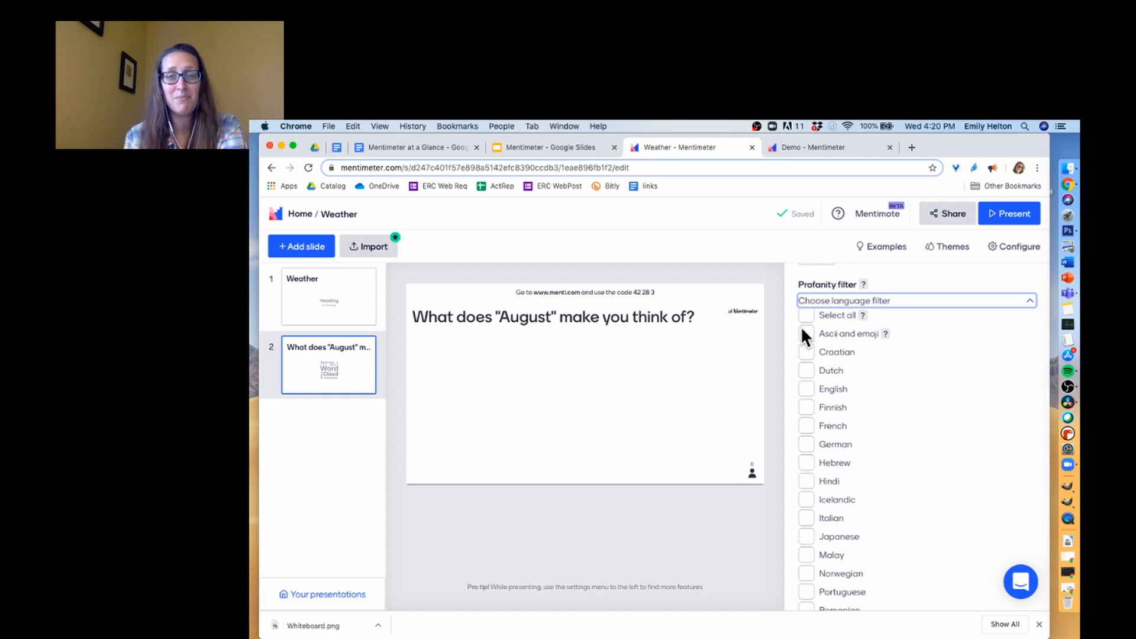
mouse_move(886, 333)
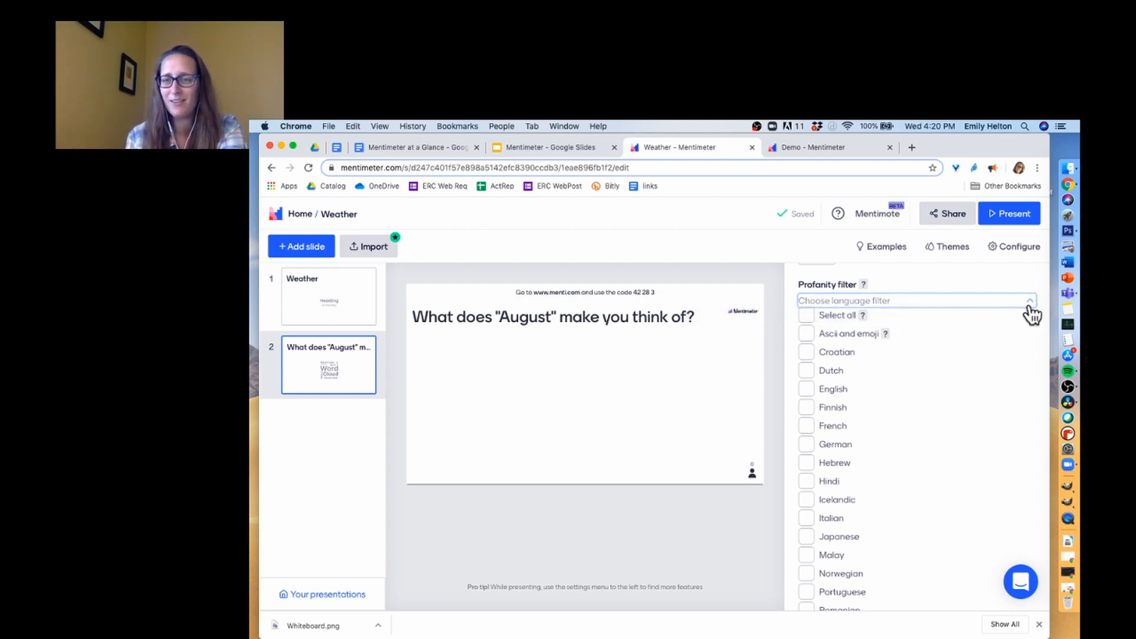
scroll(1031, 313, down, 3)
scroll(1028, 303, up, 5)
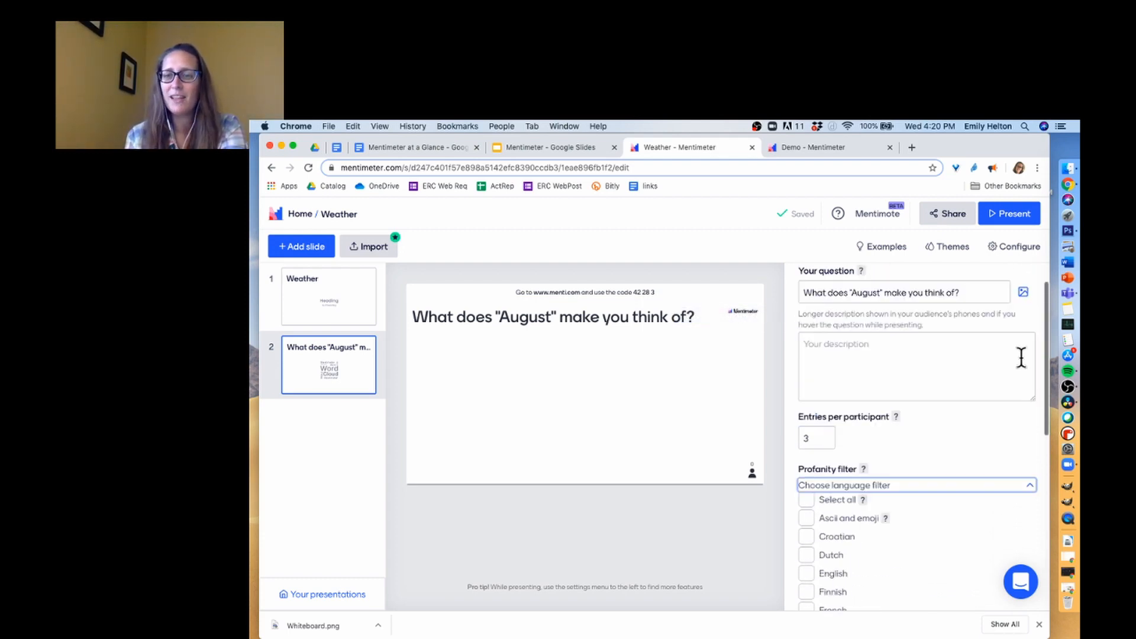
- Collapse the profanity filter, let participants submit multiple times on the word cloud, and open the slide's customization settings
click(1030, 485)
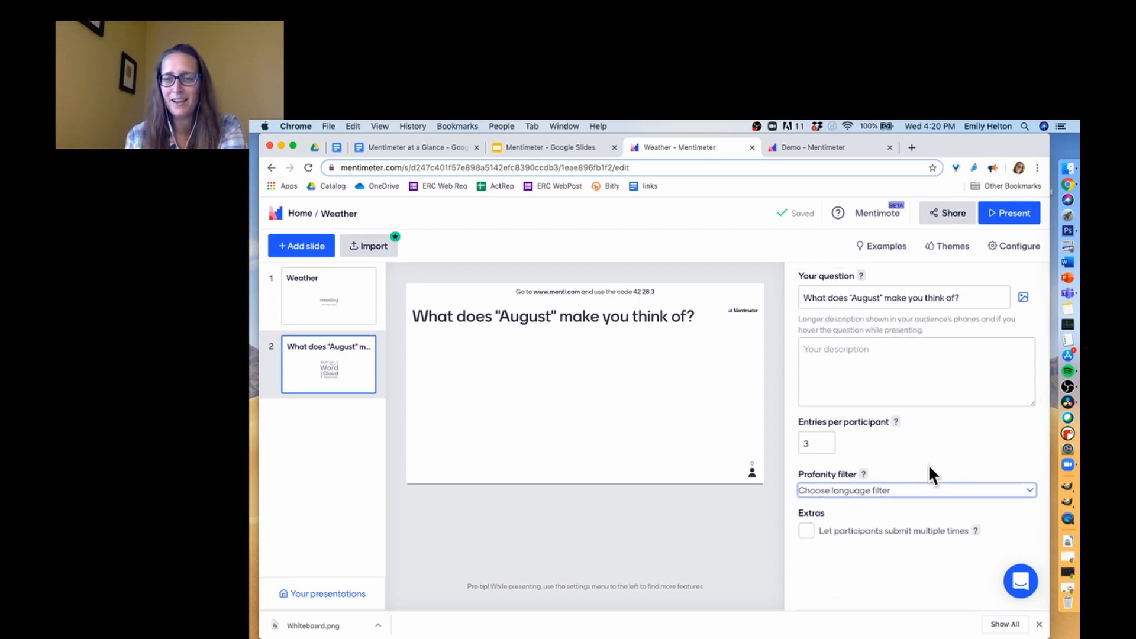
scroll(928, 463, up, 2)
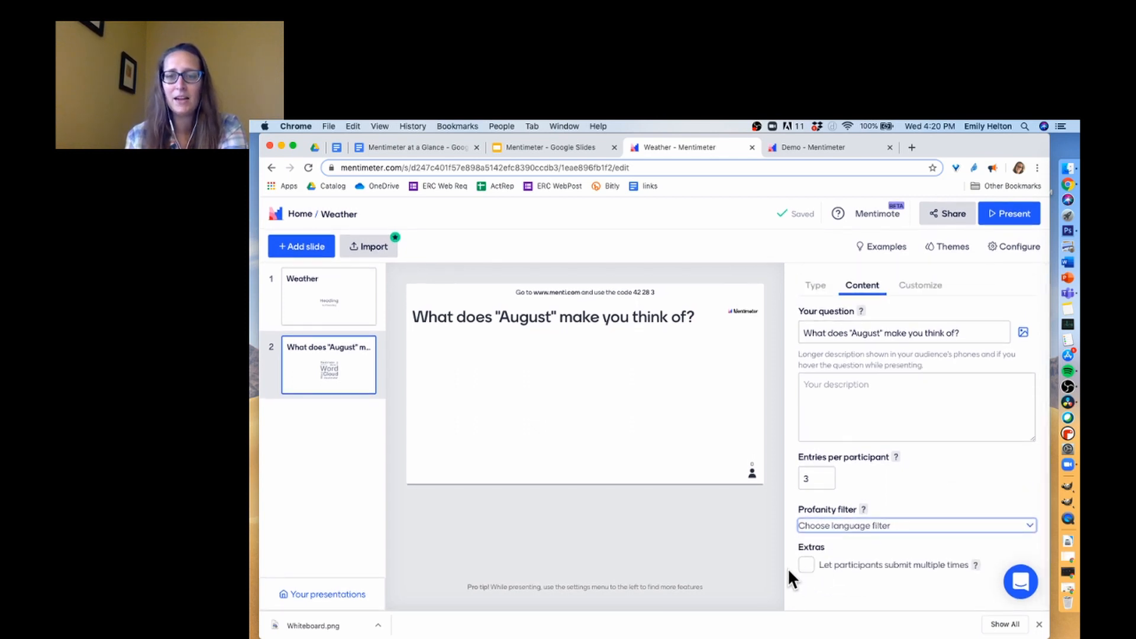
click(805, 565)
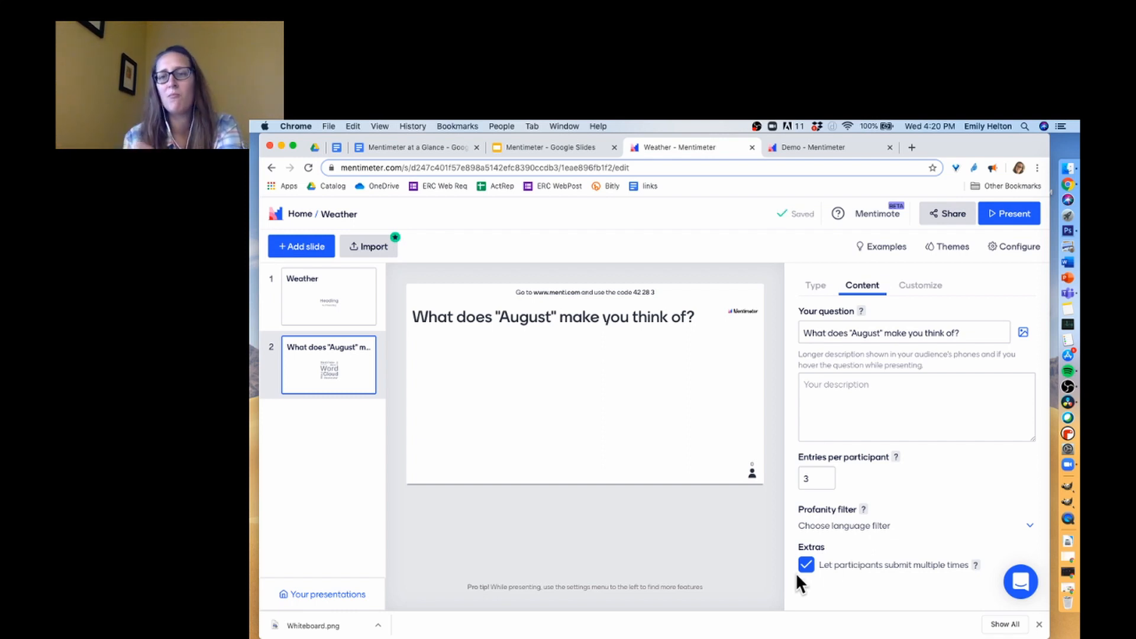
click(917, 287)
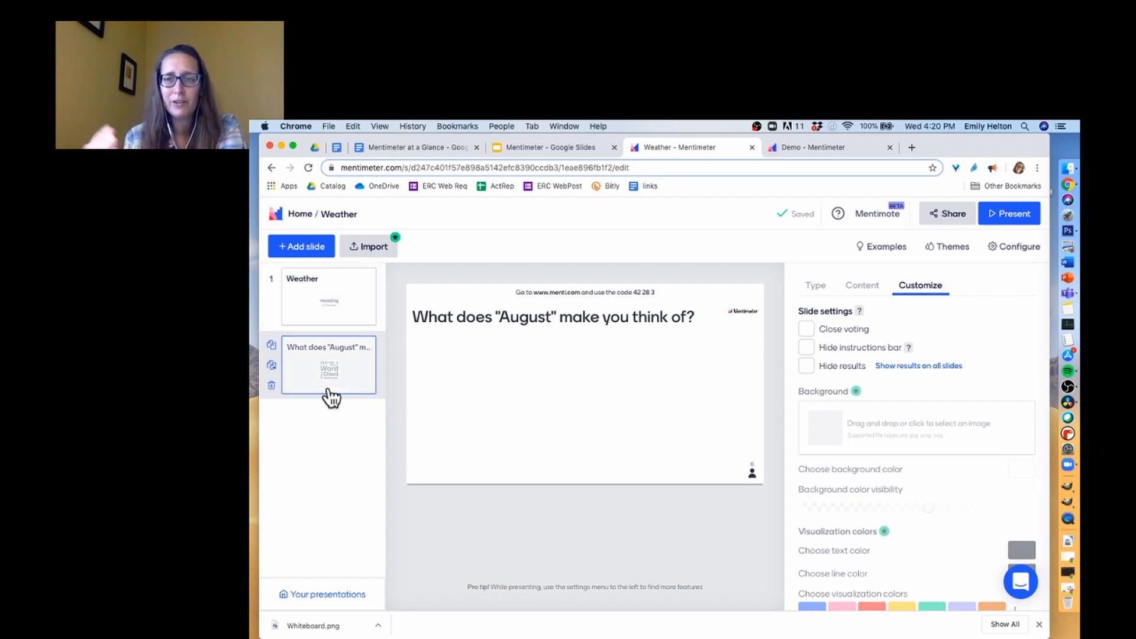
- Browse the available presentation themes and try to apply the Space theme
click(943, 252)
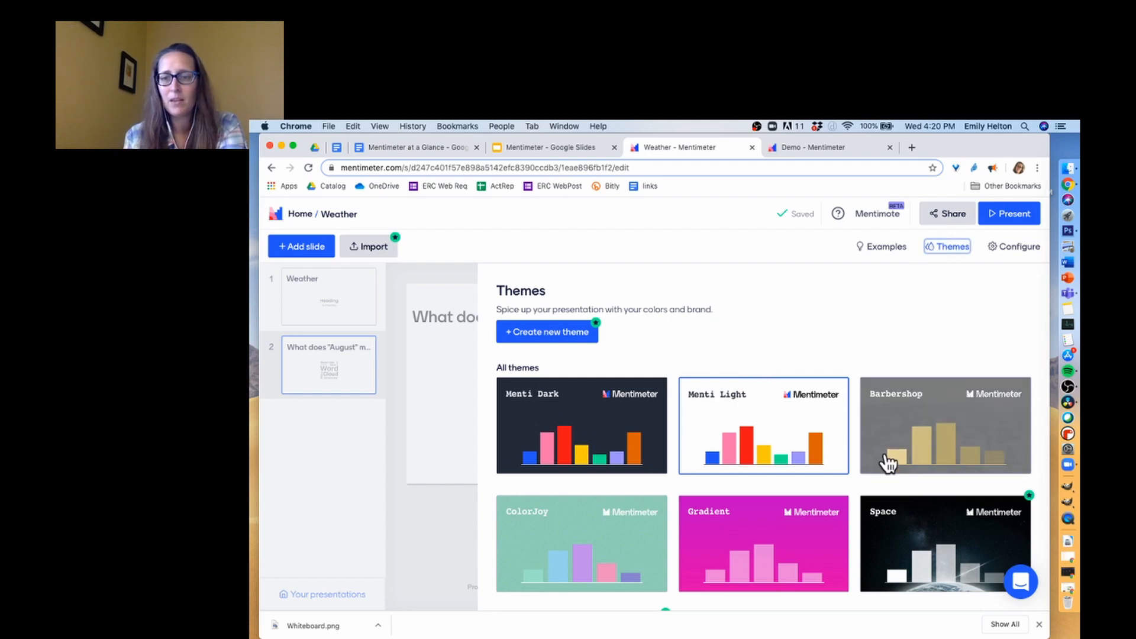
scroll(886, 461, down, 3)
scroll(887, 461, down, 1)
click(904, 412)
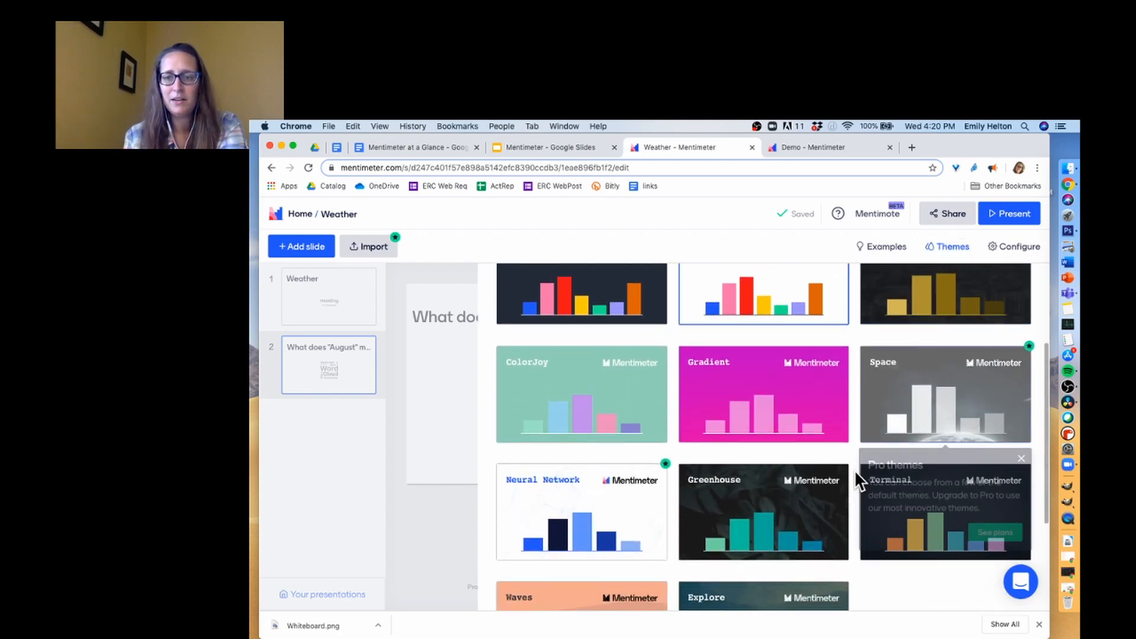
scroll(917, 576, down, 1)
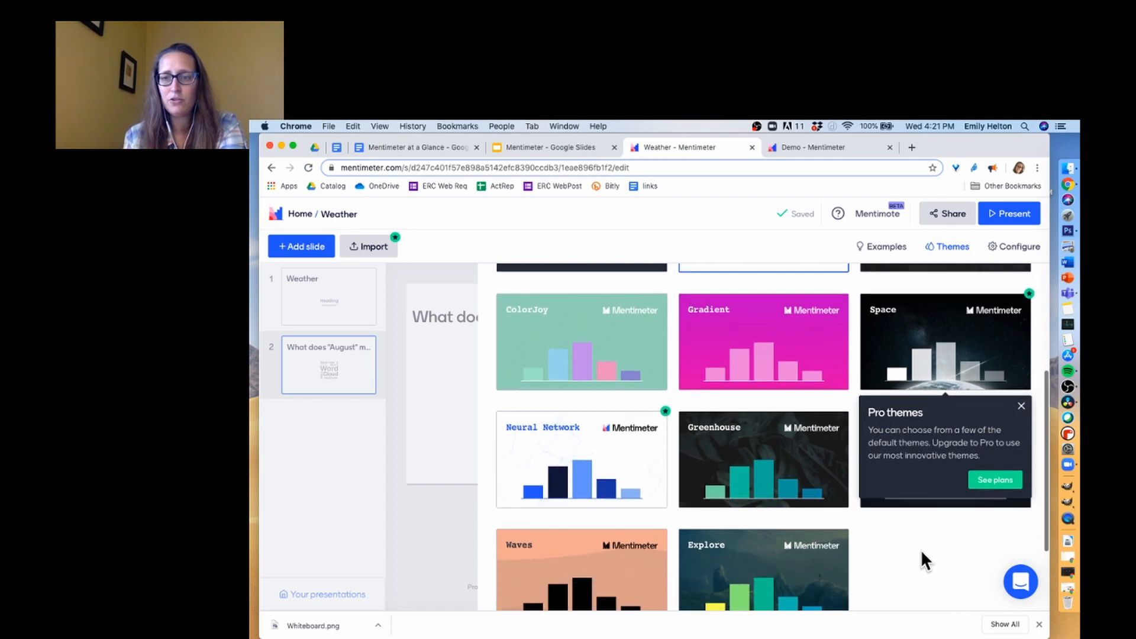
scroll(920, 553, up, 3)
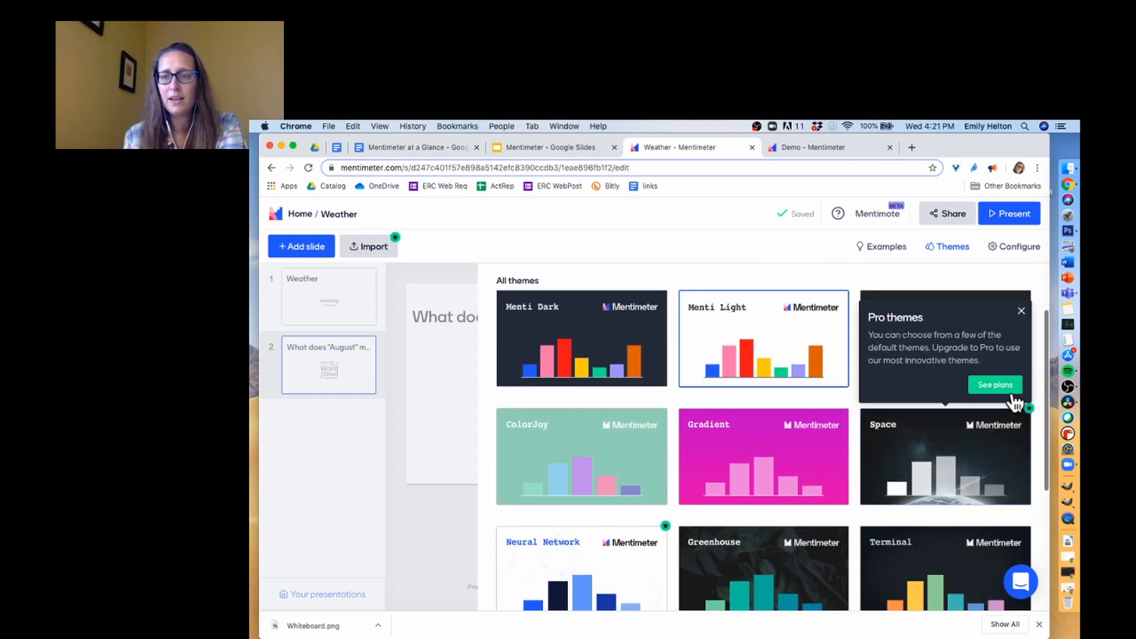
- Apply the Gradient theme to the Weather presentation and check it on both the heading and word cloud slides
click(611, 330)
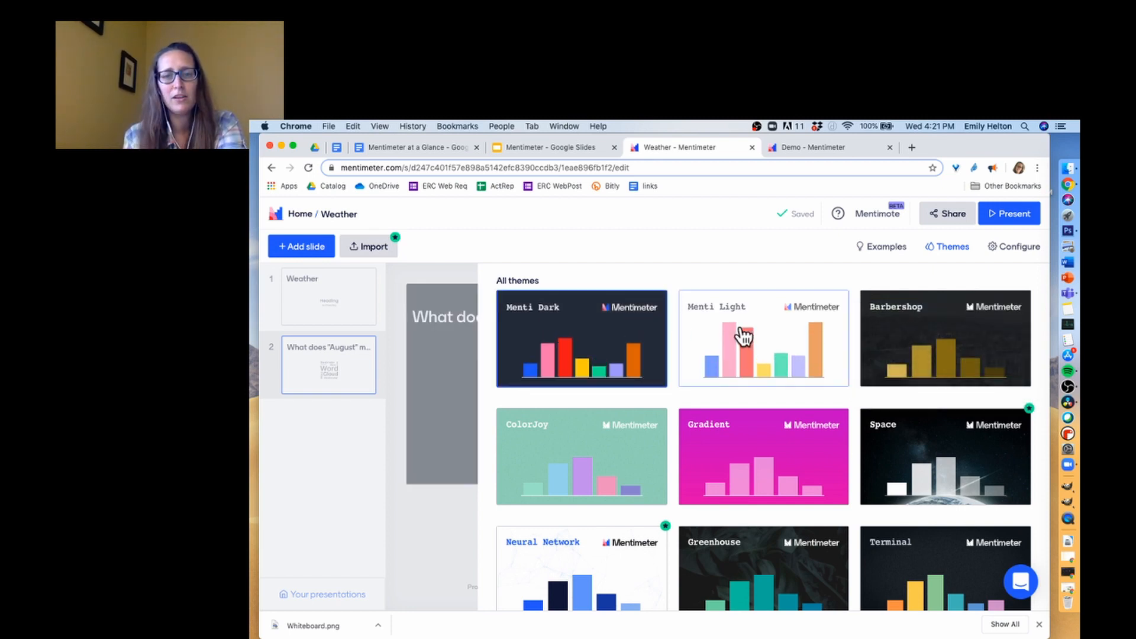
click(836, 329)
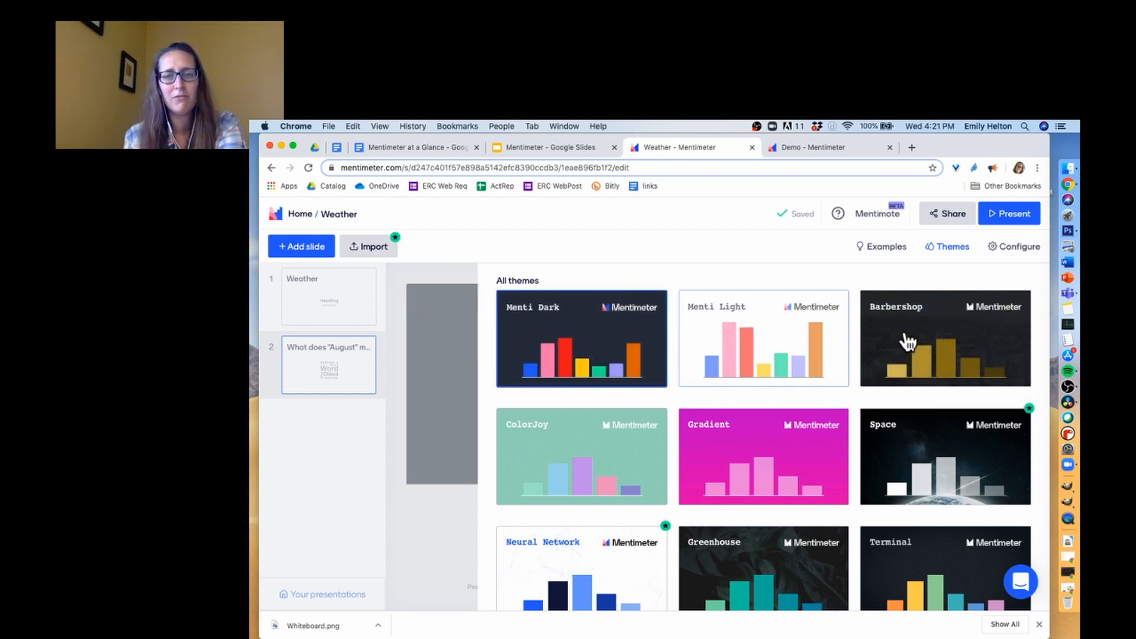
click(796, 443)
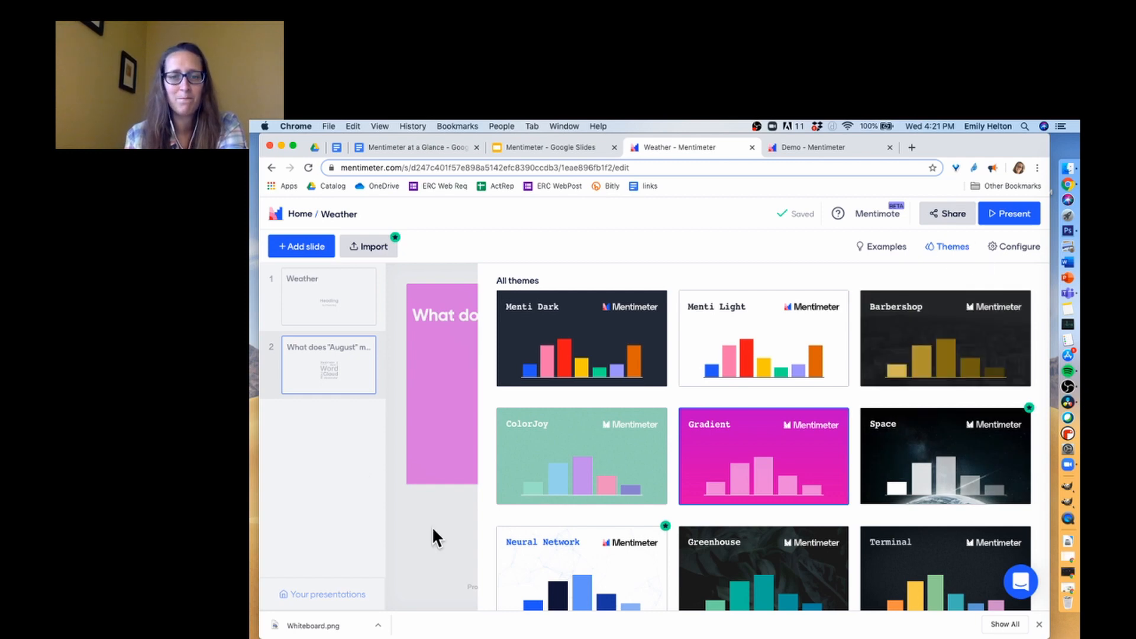
click(388, 392)
click(347, 308)
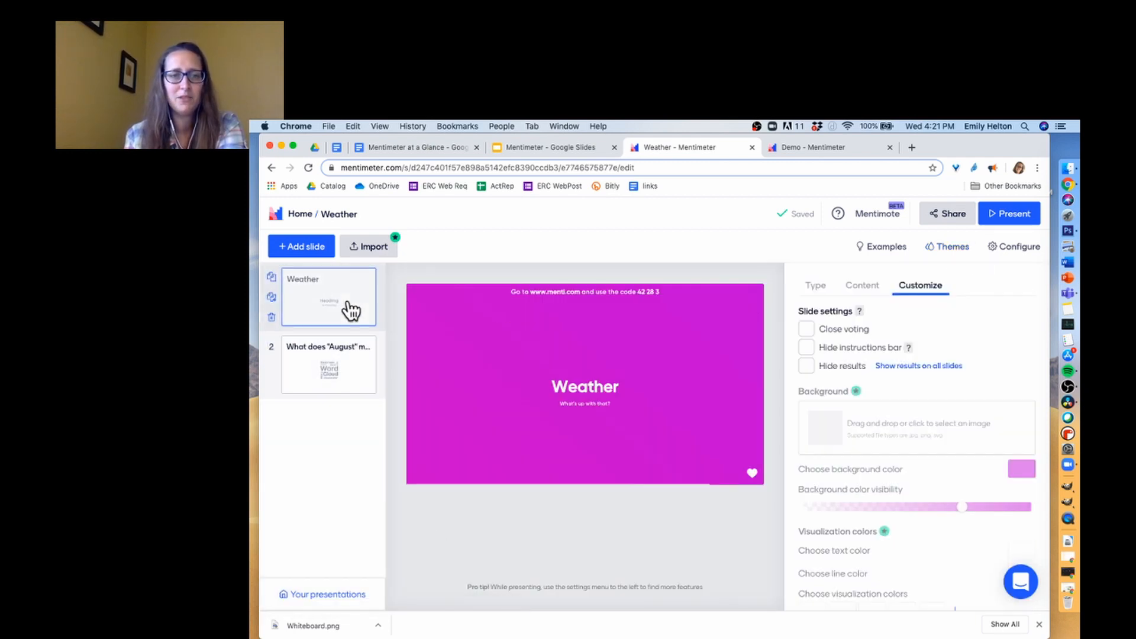
click(368, 380)
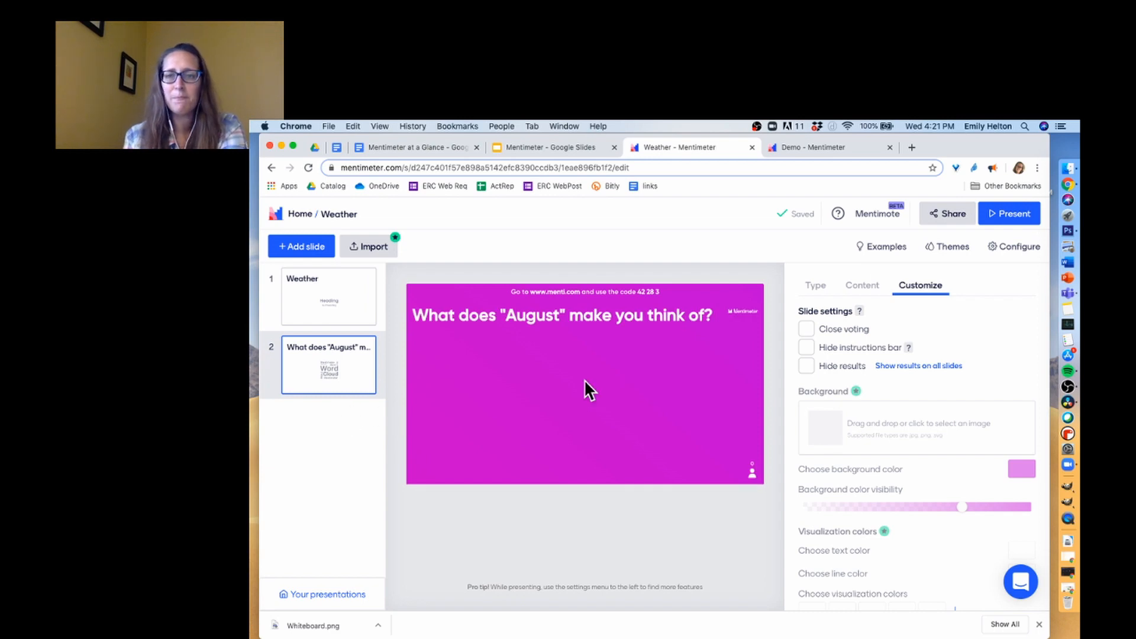
- Review the available slide types and add a third slide of the Select Answer quiz type
click(817, 288)
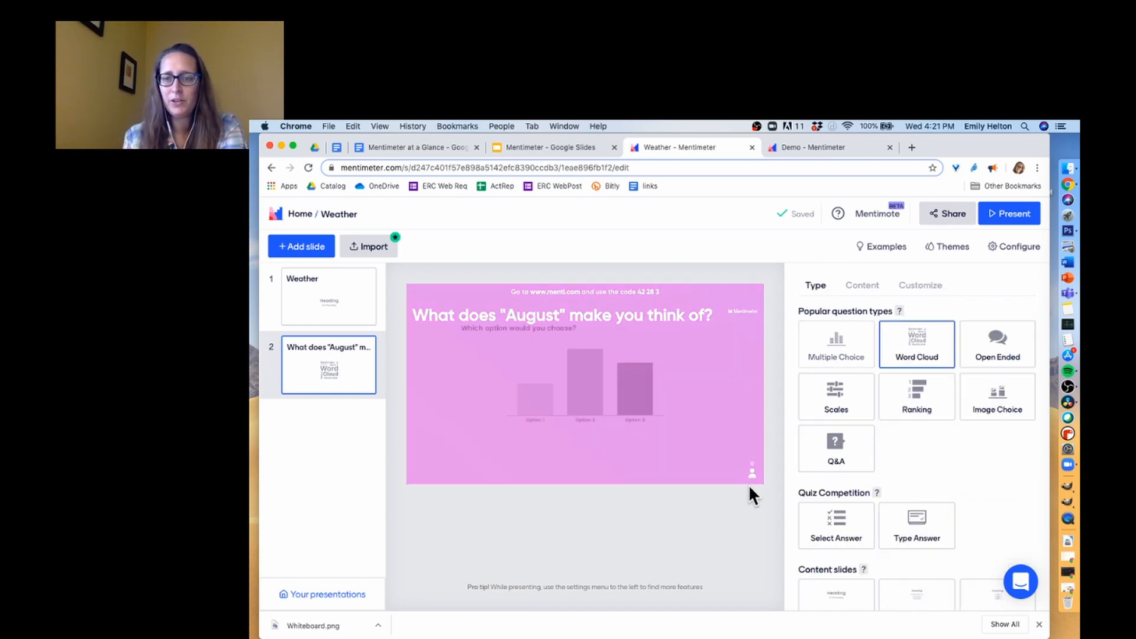
scroll(864, 465, down, 1)
scroll(863, 465, down, 5)
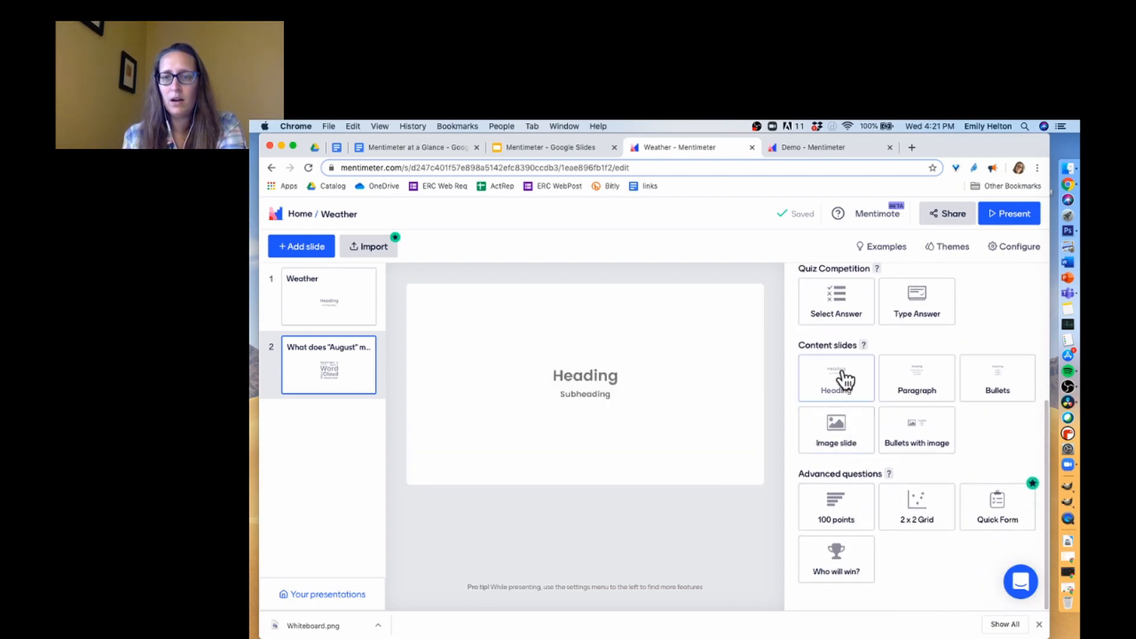
scroll(948, 349, up, 1)
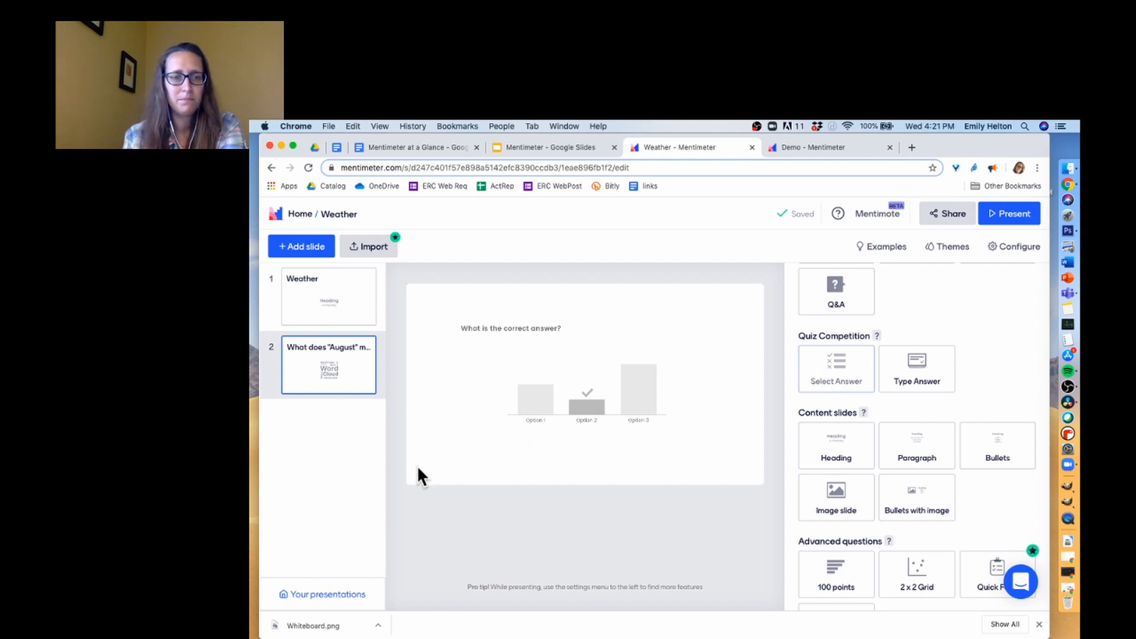
click(313, 253)
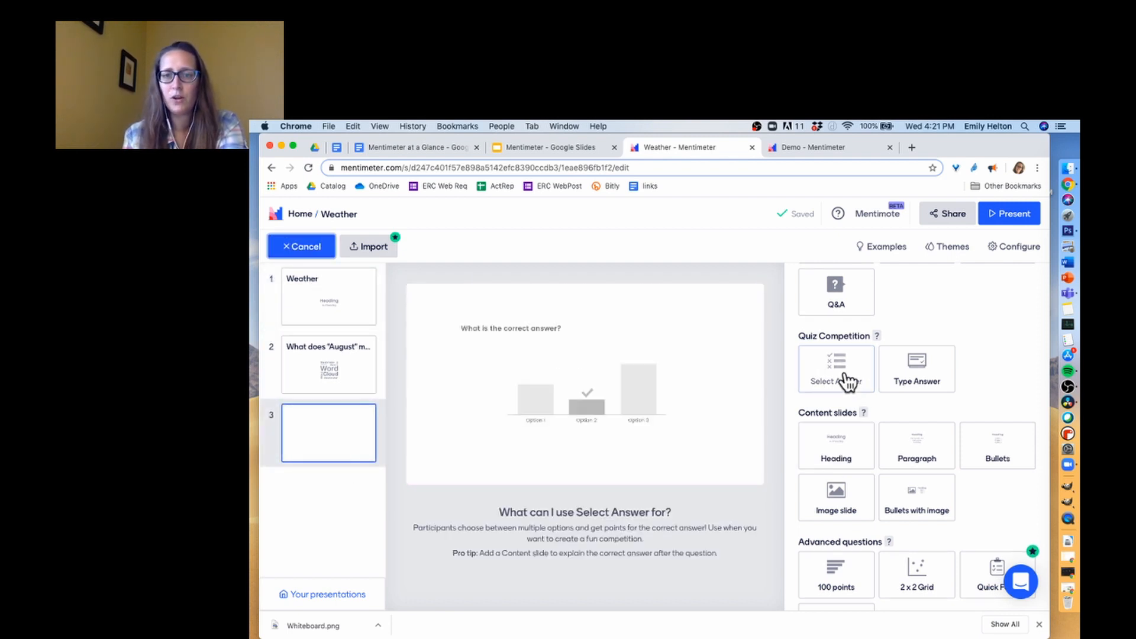
click(849, 382)
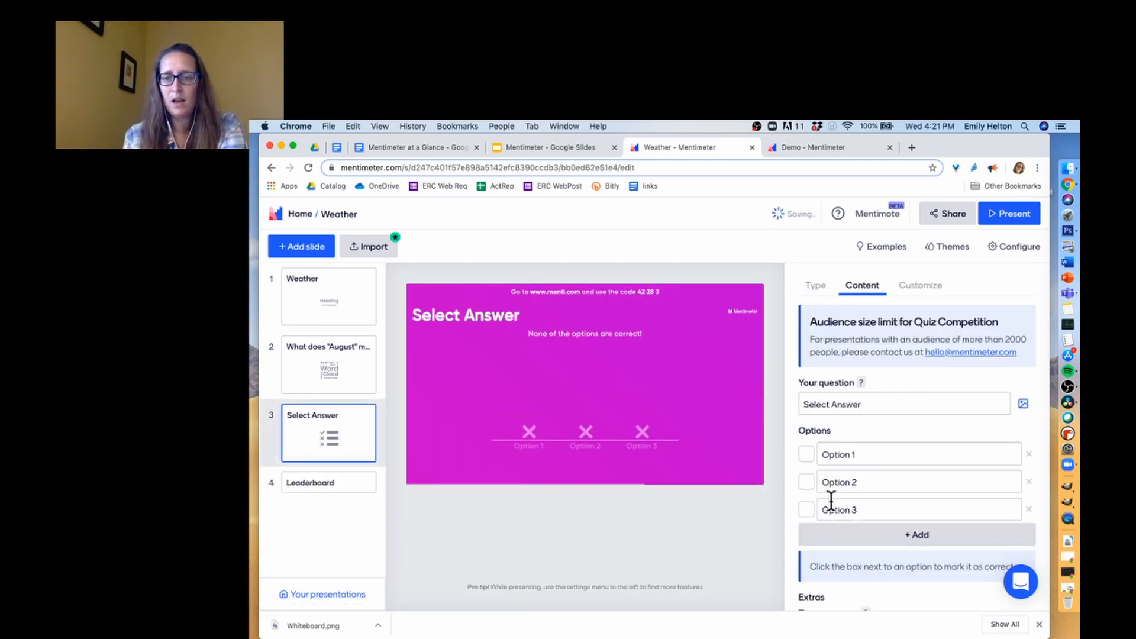
- Look over the quiz slide's settings and set its question to "Which type of cloud is associated with rain?"
scroll(830, 500, down, 3)
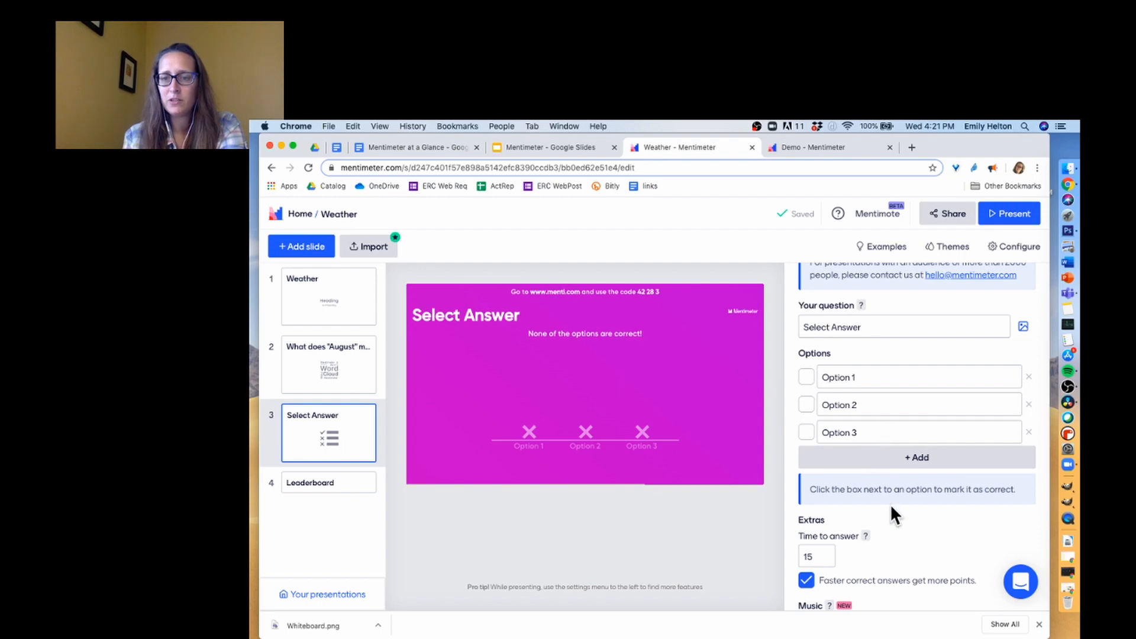
scroll(891, 506, down, 5)
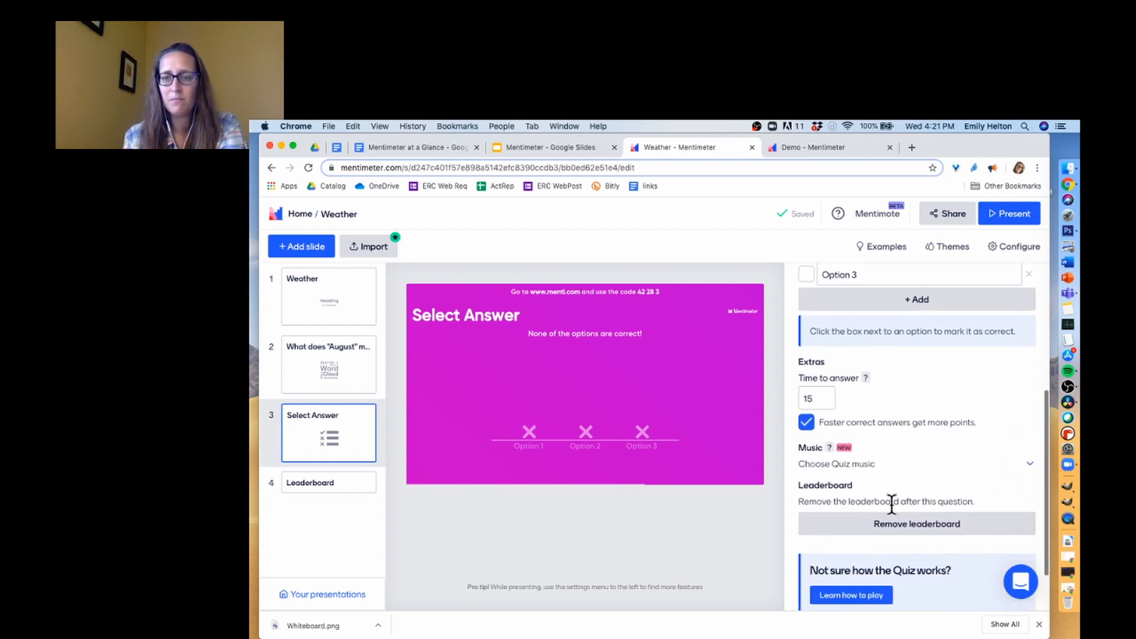
scroll(891, 502, up, 5)
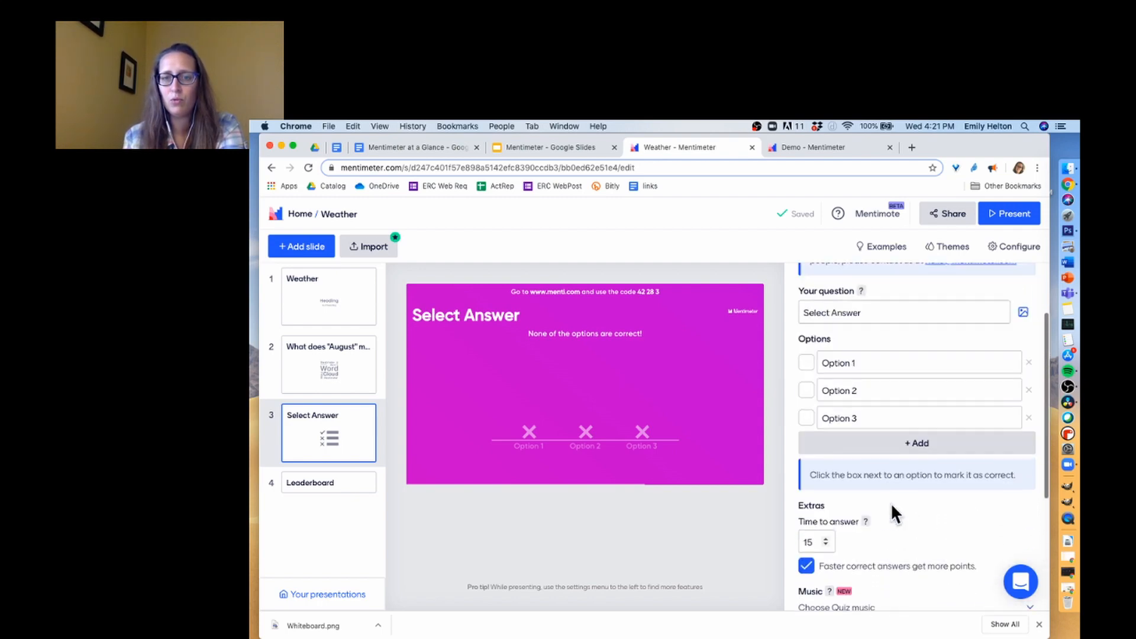
scroll(889, 503, up, 2)
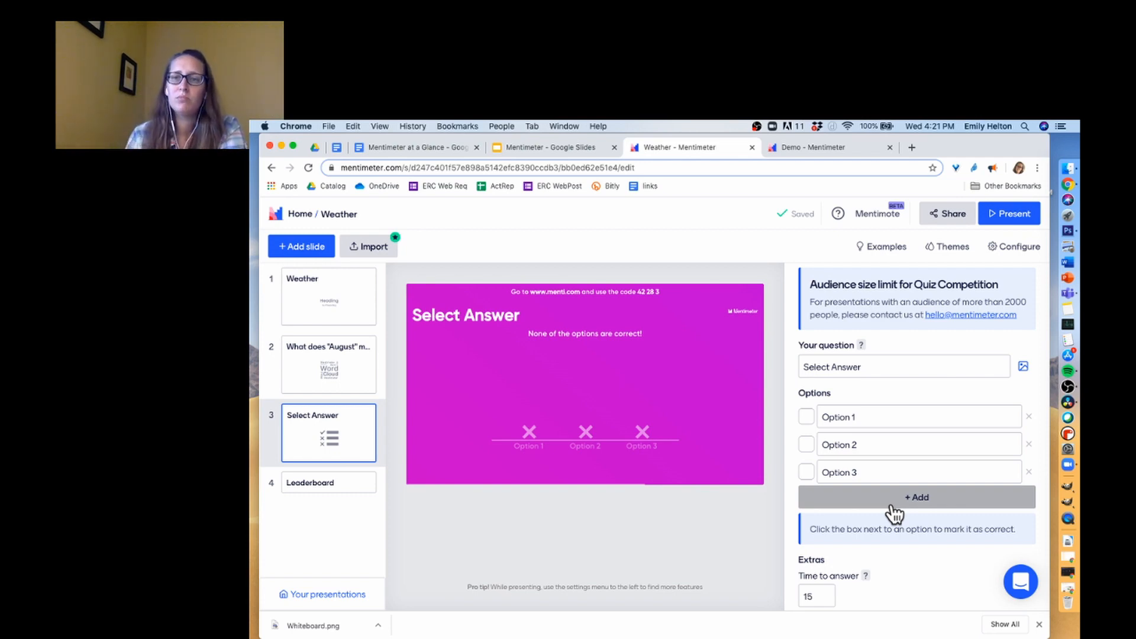
click(861, 359)
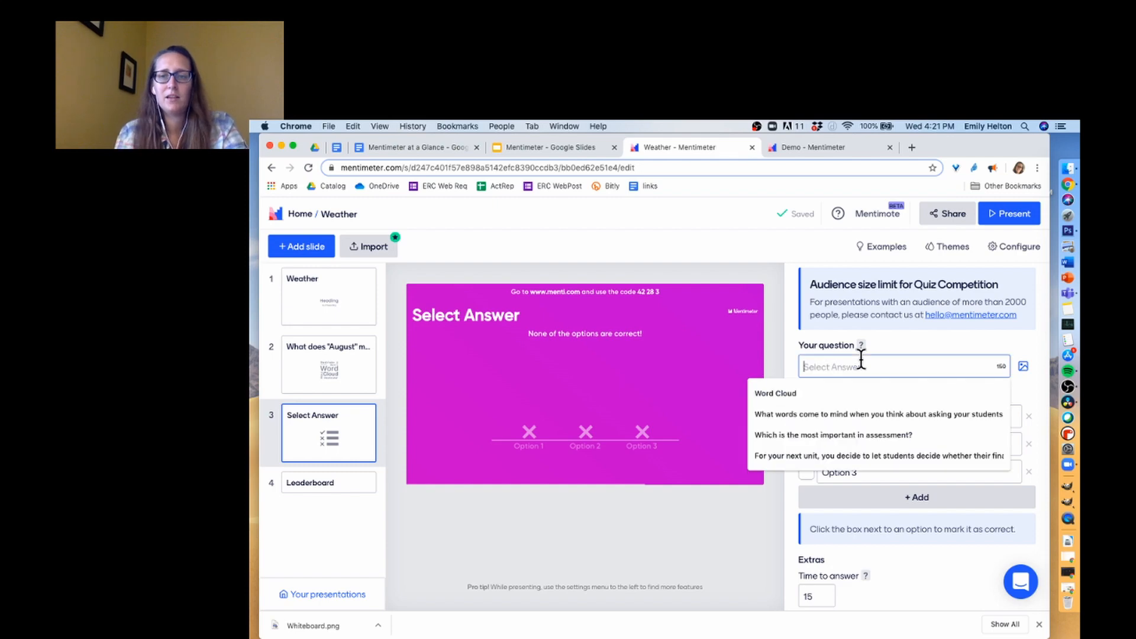
text(Which type of cloud is associated with ra)
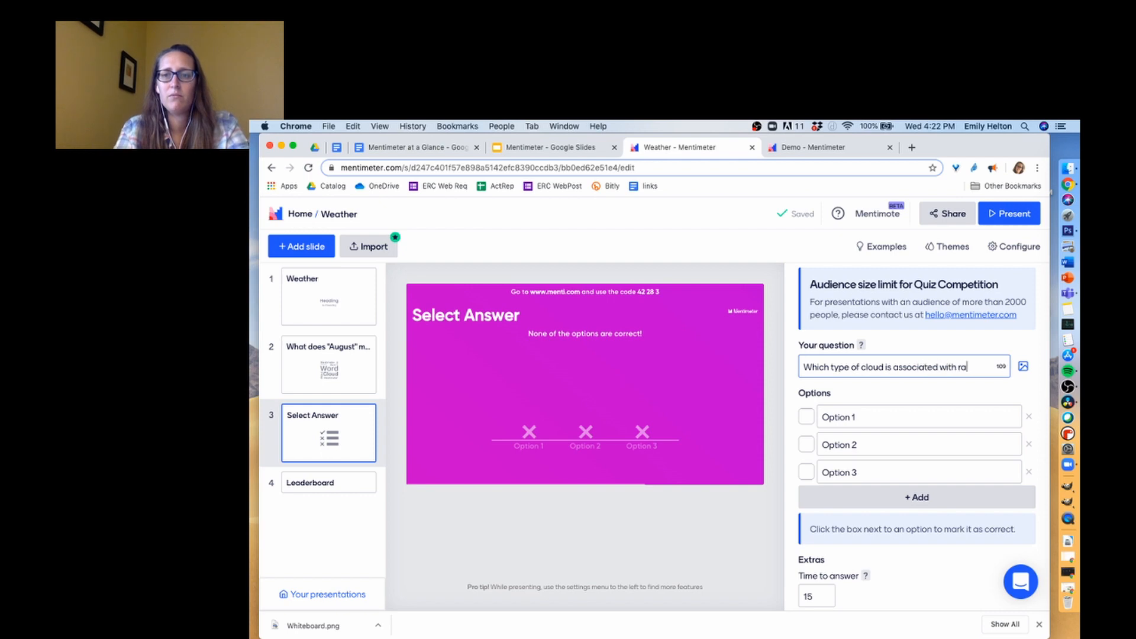
text(in?)
- Enter cirrus, cumulonimbus and no clouds as the three answer options and mark cumulonimbus as the correct one
click(863, 416)
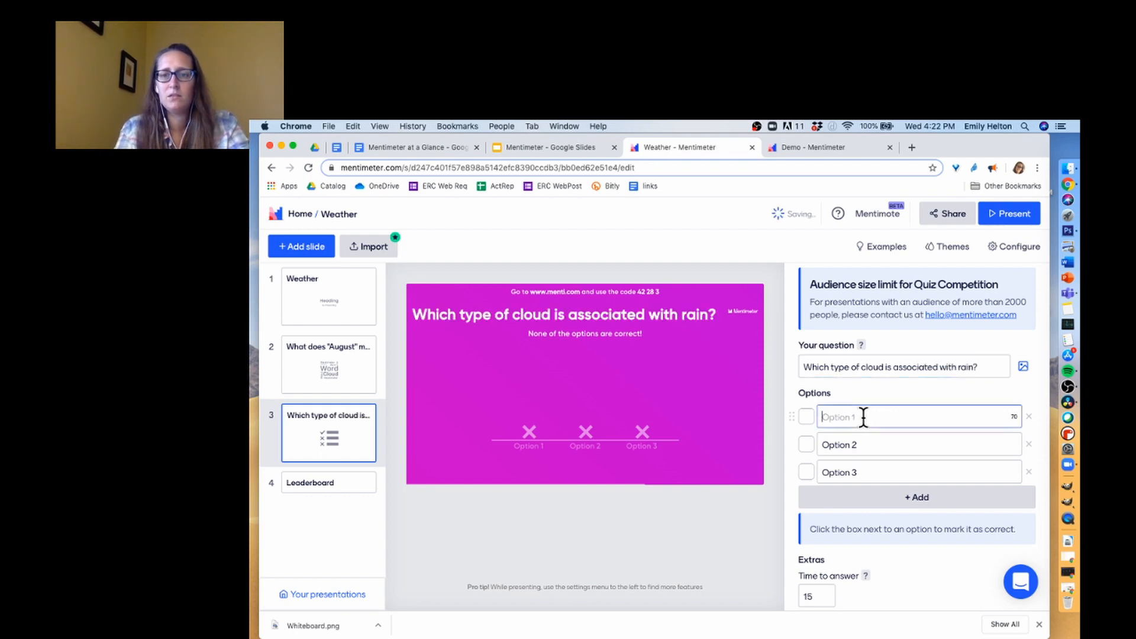
text(cirrus)
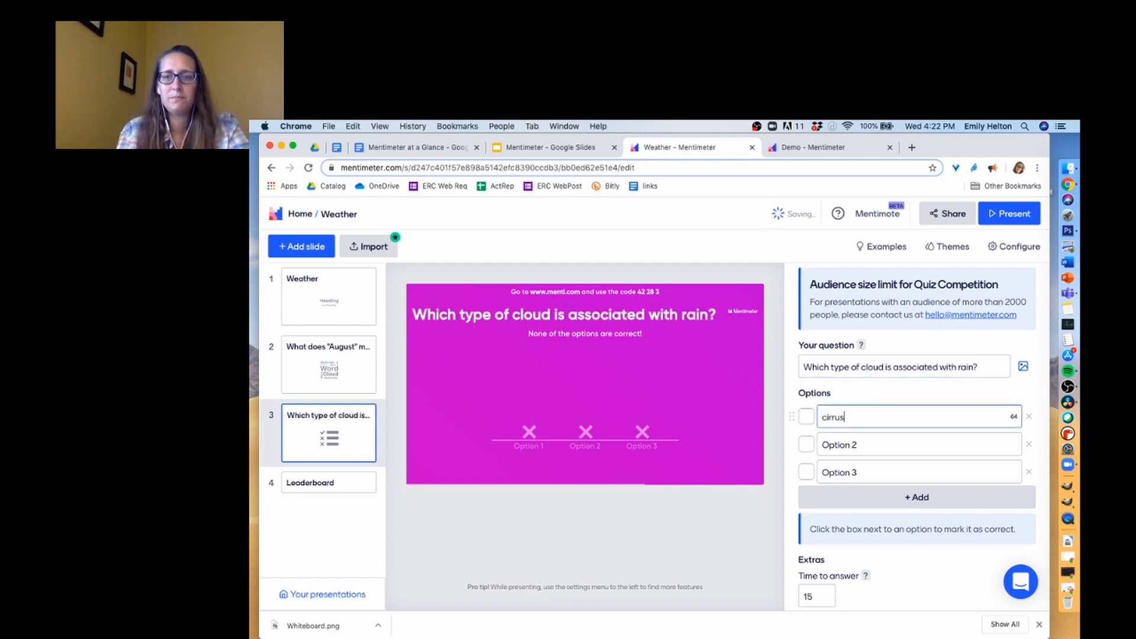
click(864, 444)
text(cu)
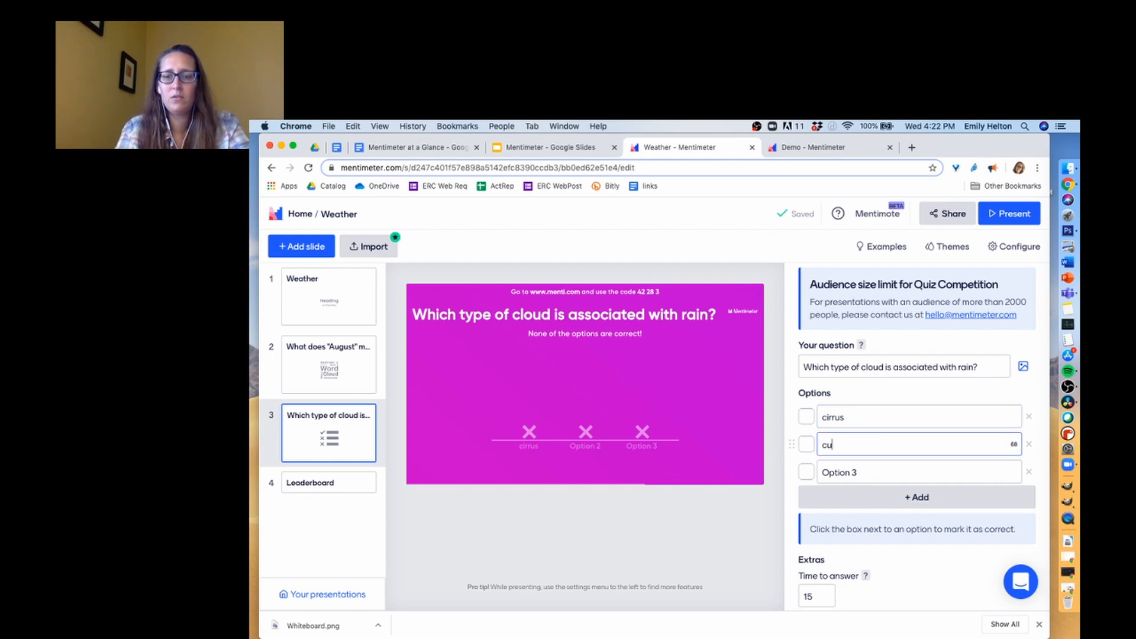
text(mulon)
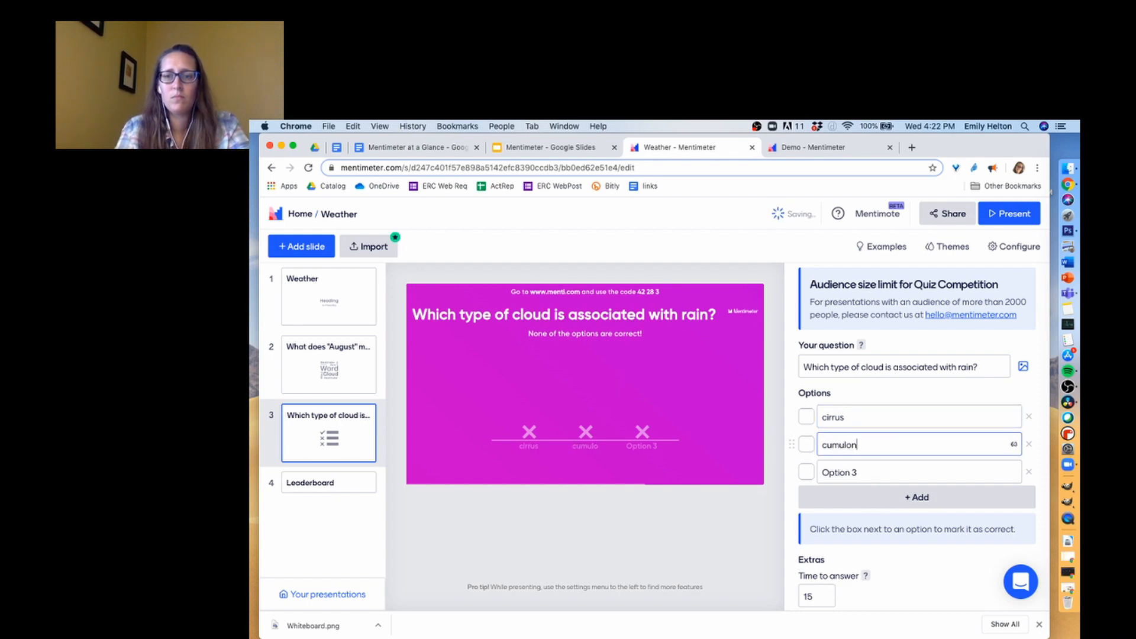
text(nmbus)
key(Tab)
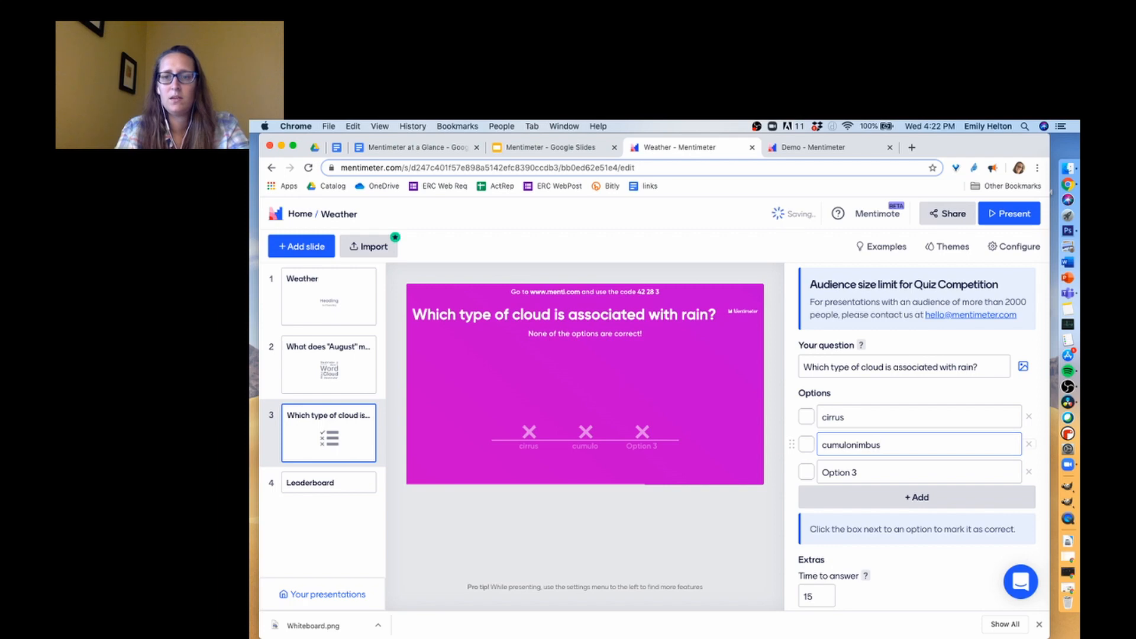
click(860, 471)
text(no)
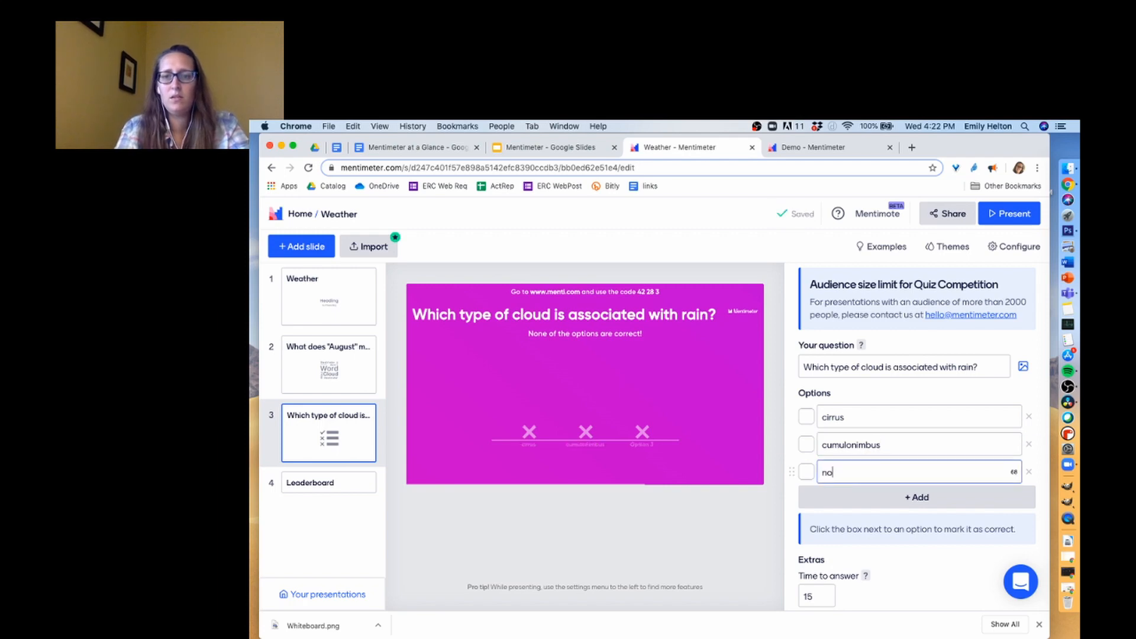
text( clouds)
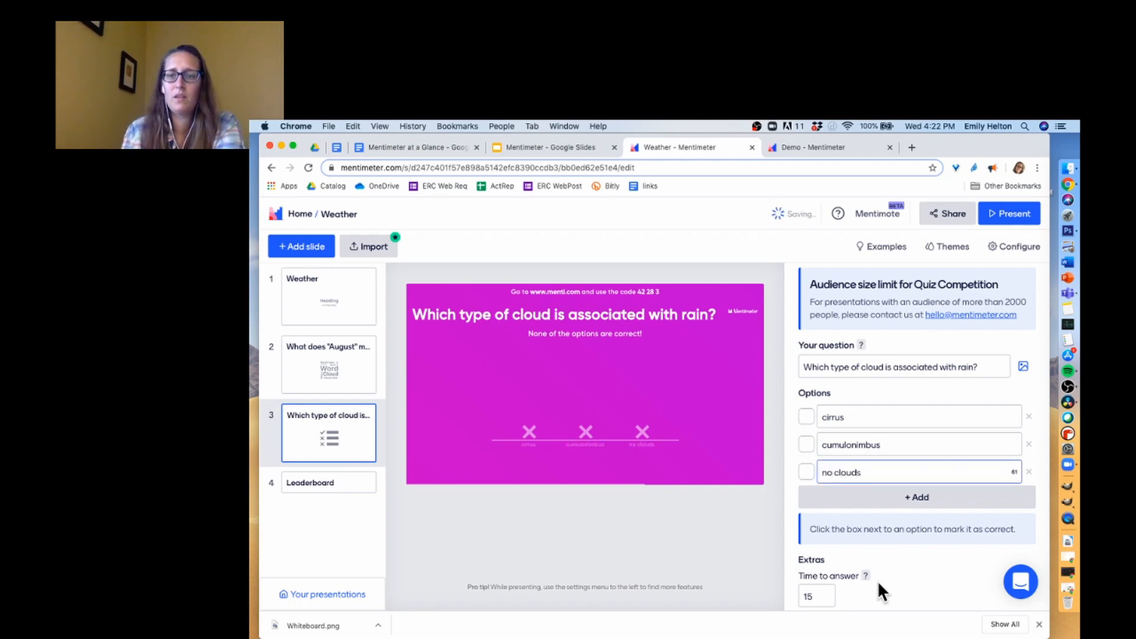
click(802, 443)
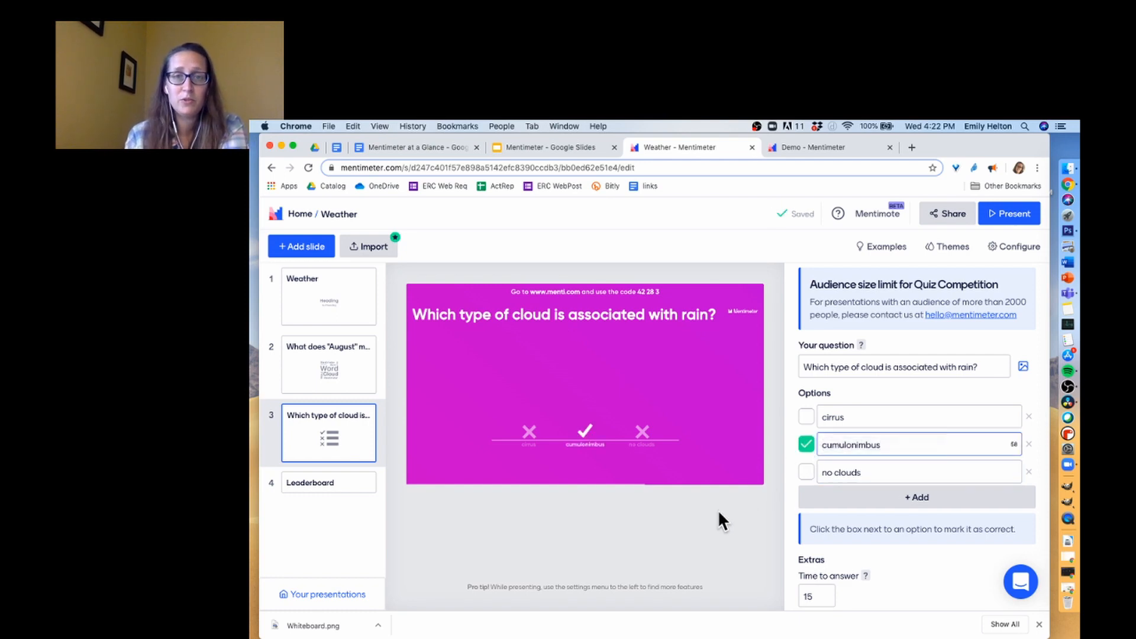
- Examine the quiz question's timing, points and leaderboard extras and expand the quiz music choices
scroll(847, 537, down, 4)
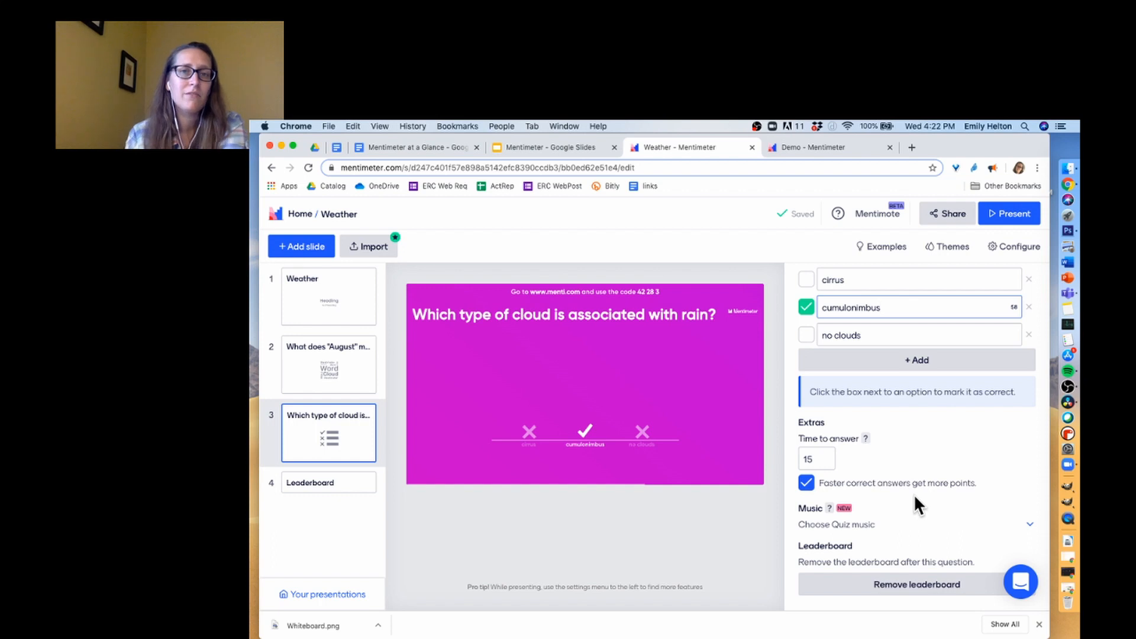
scroll(913, 495, down, 1)
mouse_move(828, 472)
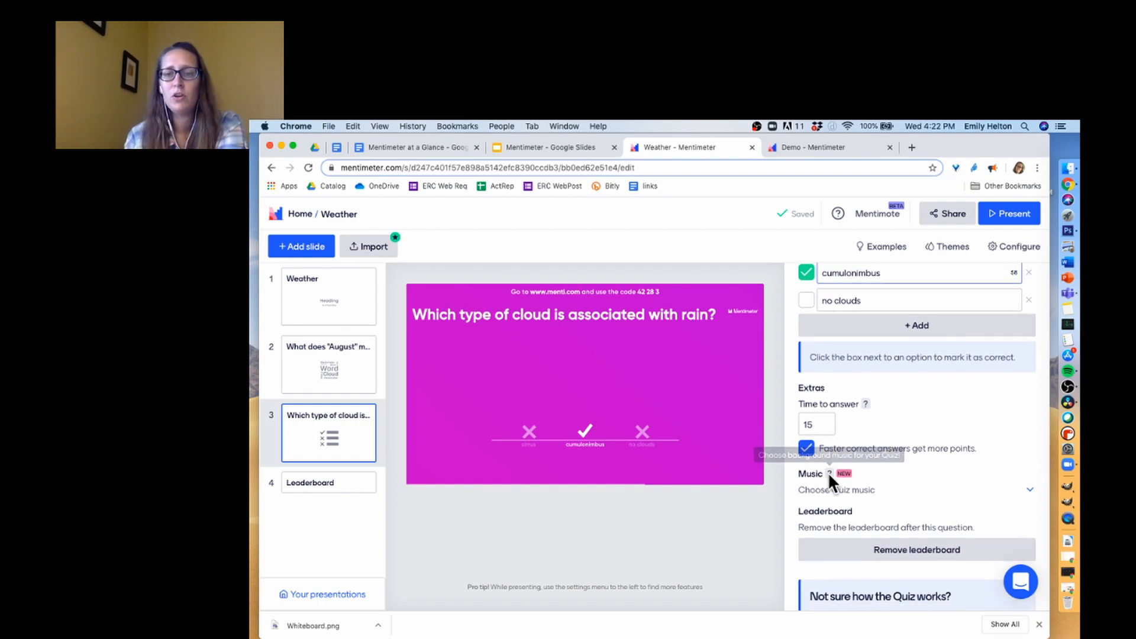
click(1029, 490)
scroll(968, 466, down, 5)
scroll(1006, 414, up, 2)
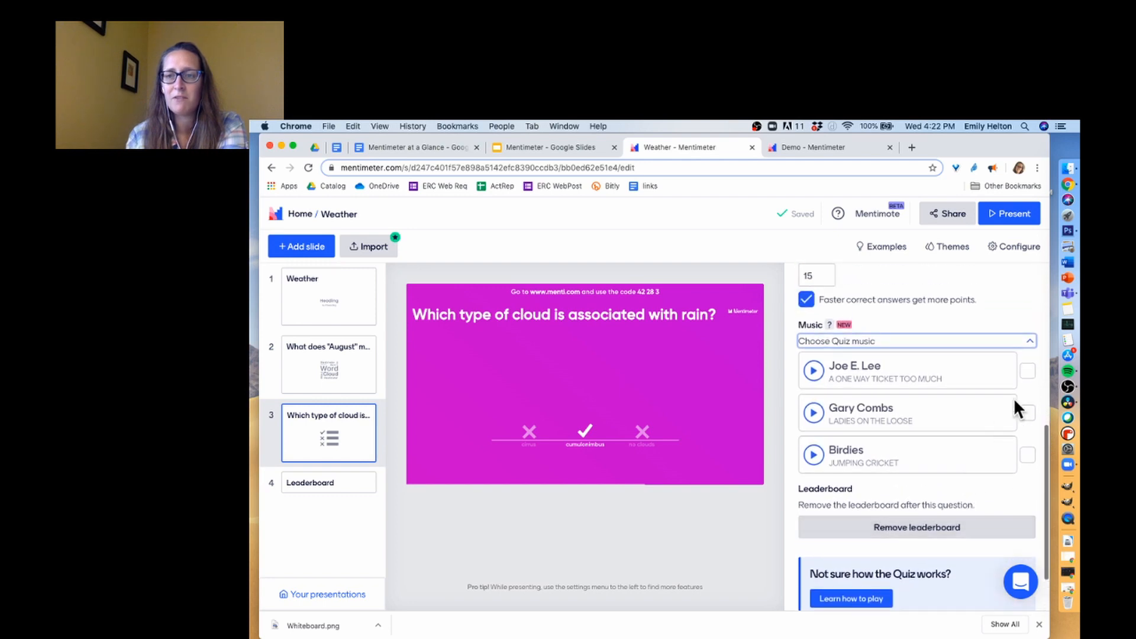
- Collapse the quiz music choices, look over the rest of the quiz slide's settings, and view the Leaderboard slide
click(1032, 337)
scroll(966, 428, up, 5)
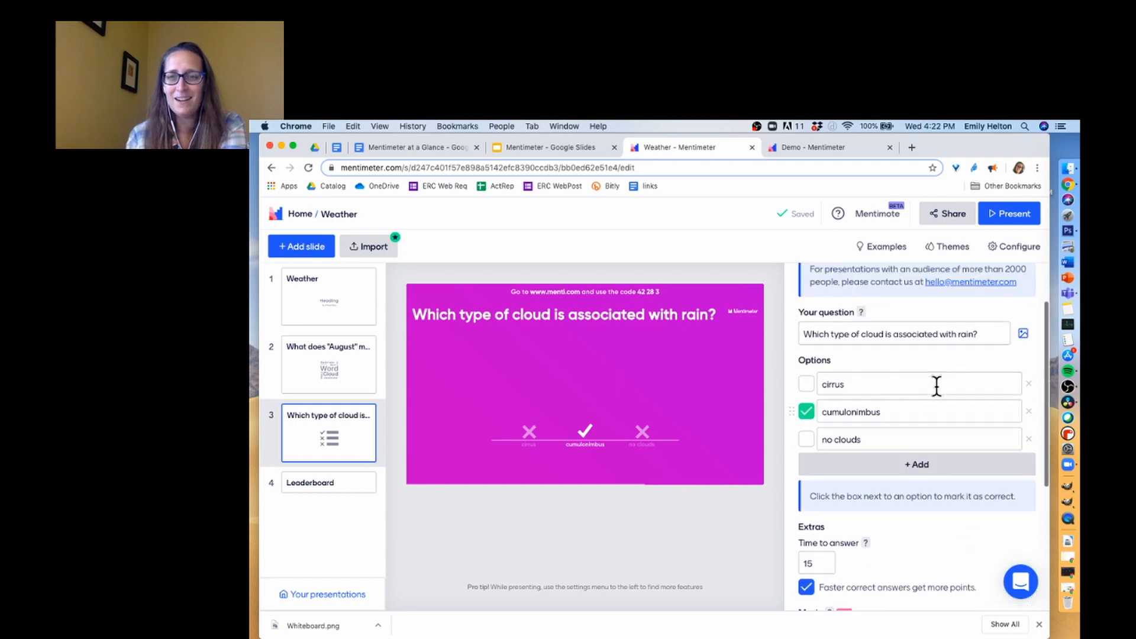
scroll(936, 385, down, 5)
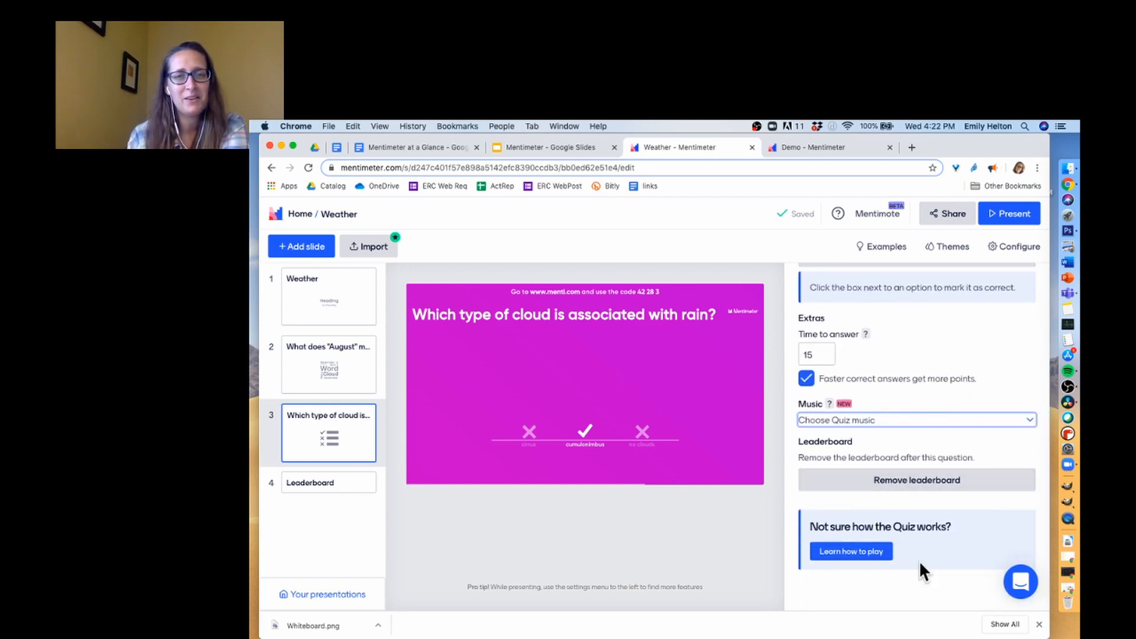
scroll(918, 560, up, 6)
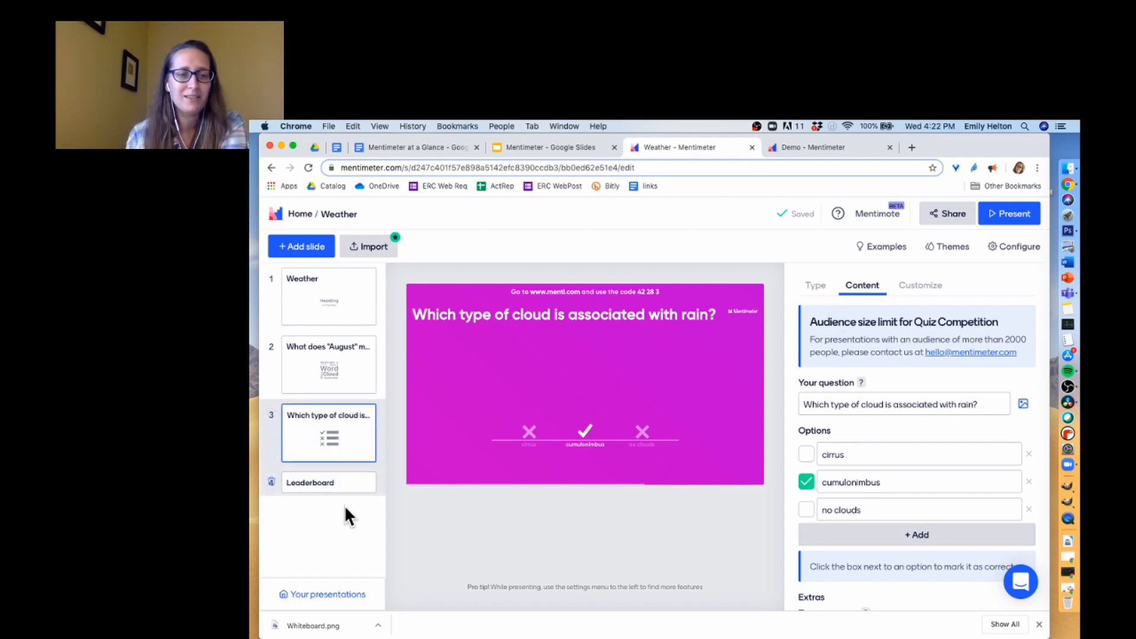
click(359, 487)
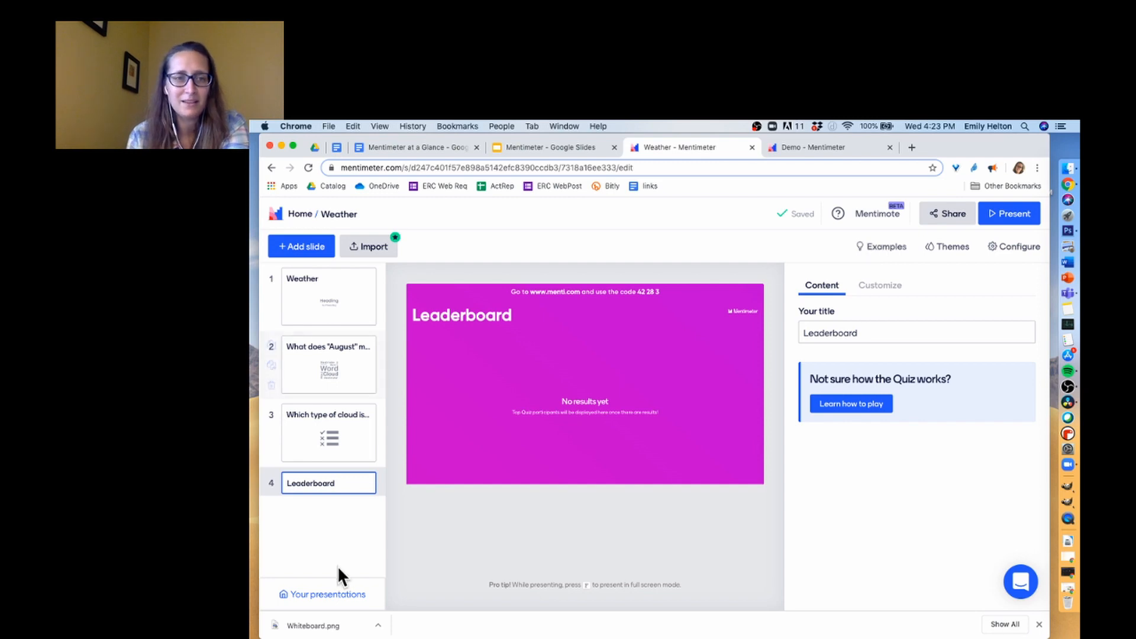
- Start adding a fifth slide and review the available question, quiz, content and advanced slide types and their previews
click(320, 250)
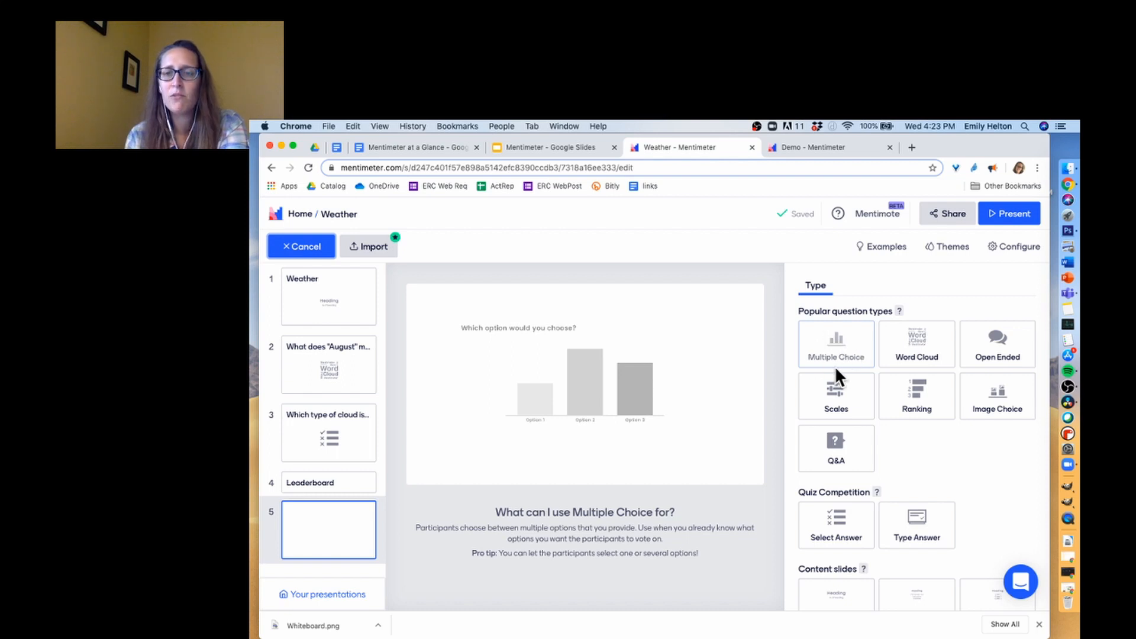
click(827, 346)
mouse_move(829, 341)
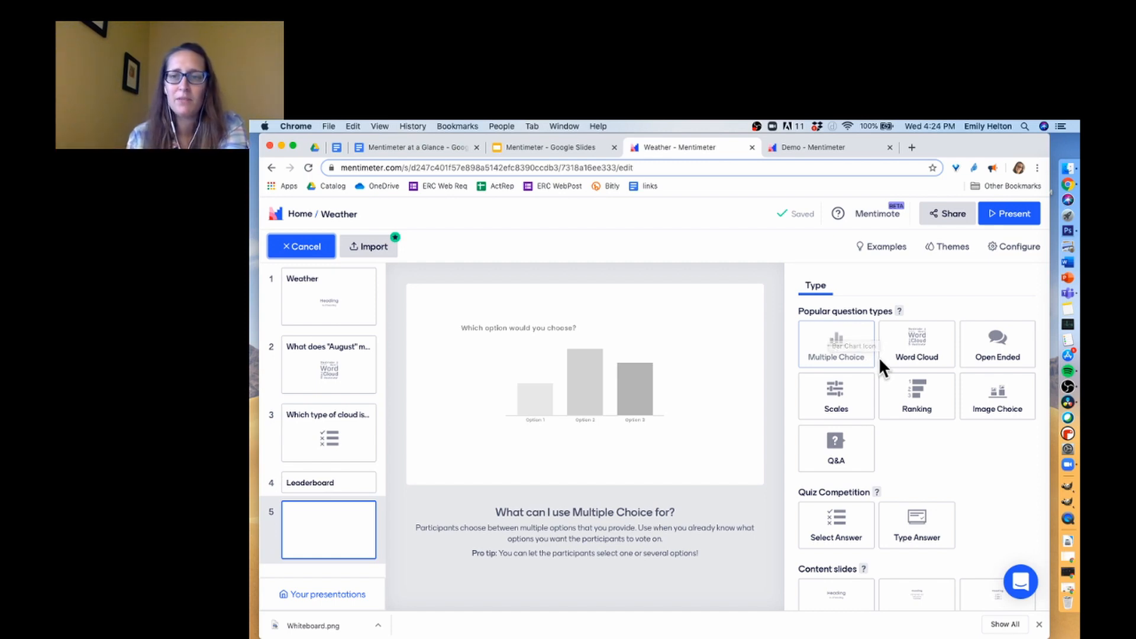
mouse_move(920, 355)
mouse_move(997, 358)
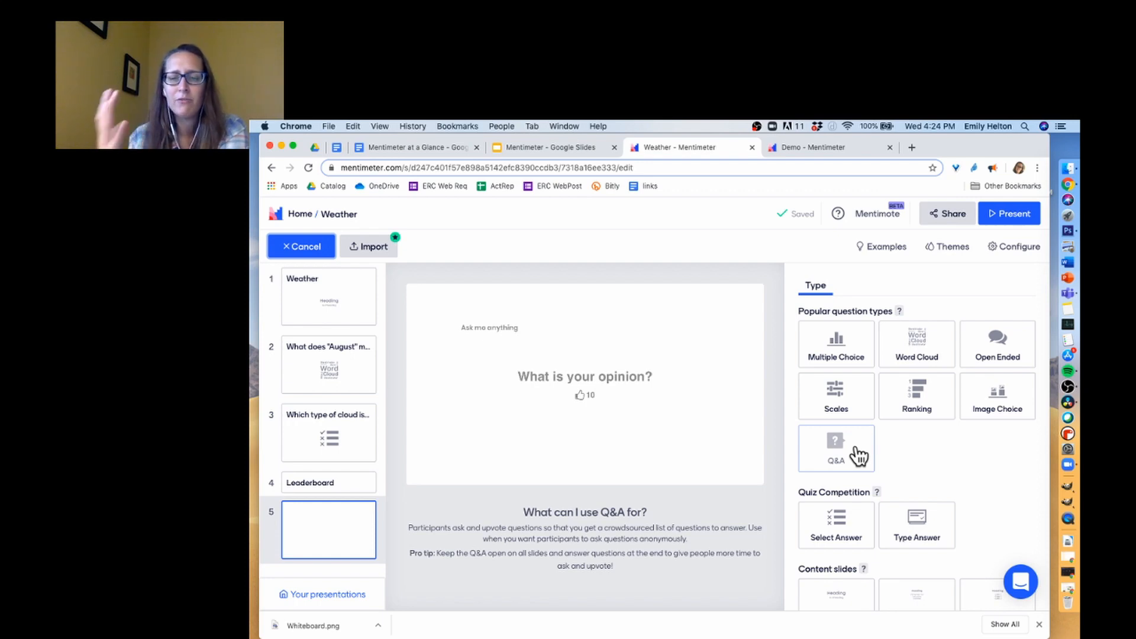
scroll(875, 452, down, 3)
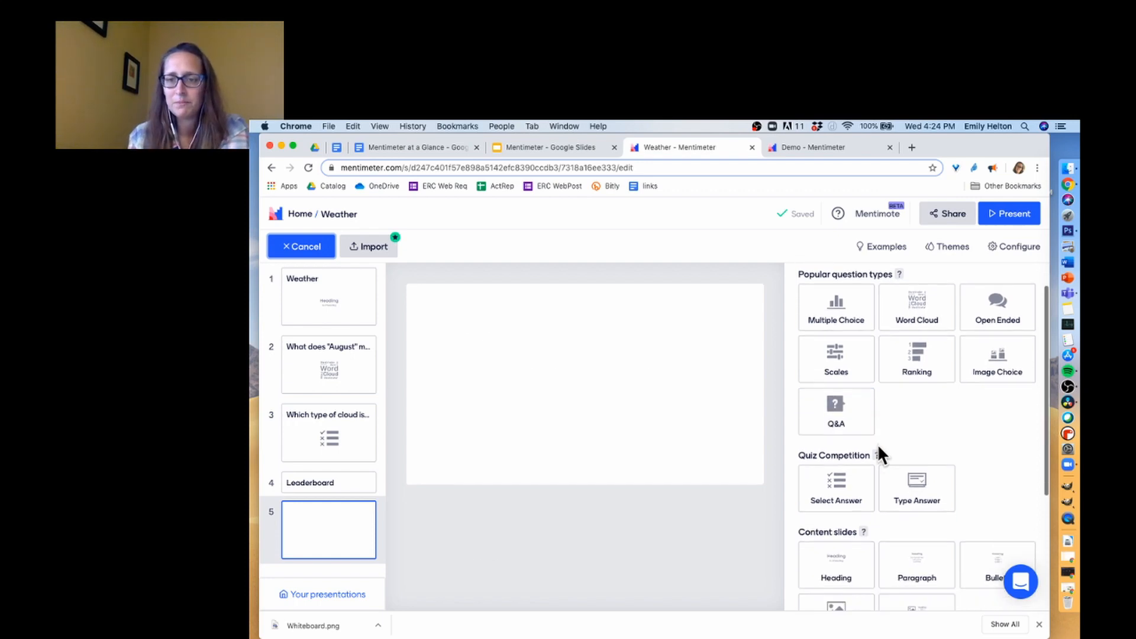
scroll(878, 450, down, 2)
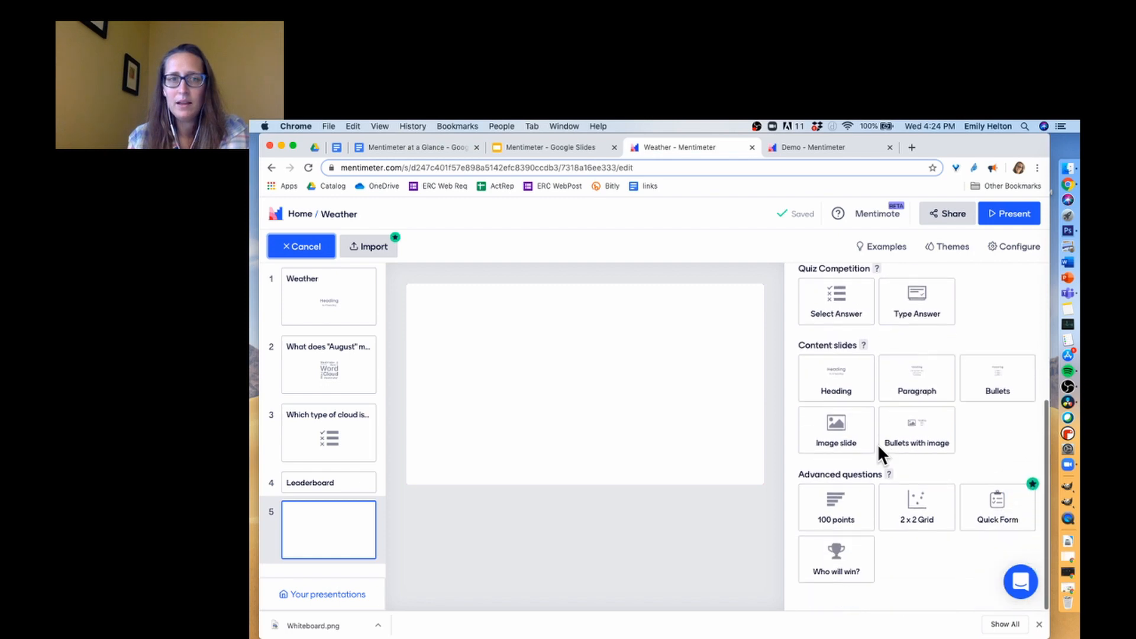
- Present the Weather slides, page through the heading, word cloud and quiz slides, and leave full-screen mode
click(1019, 226)
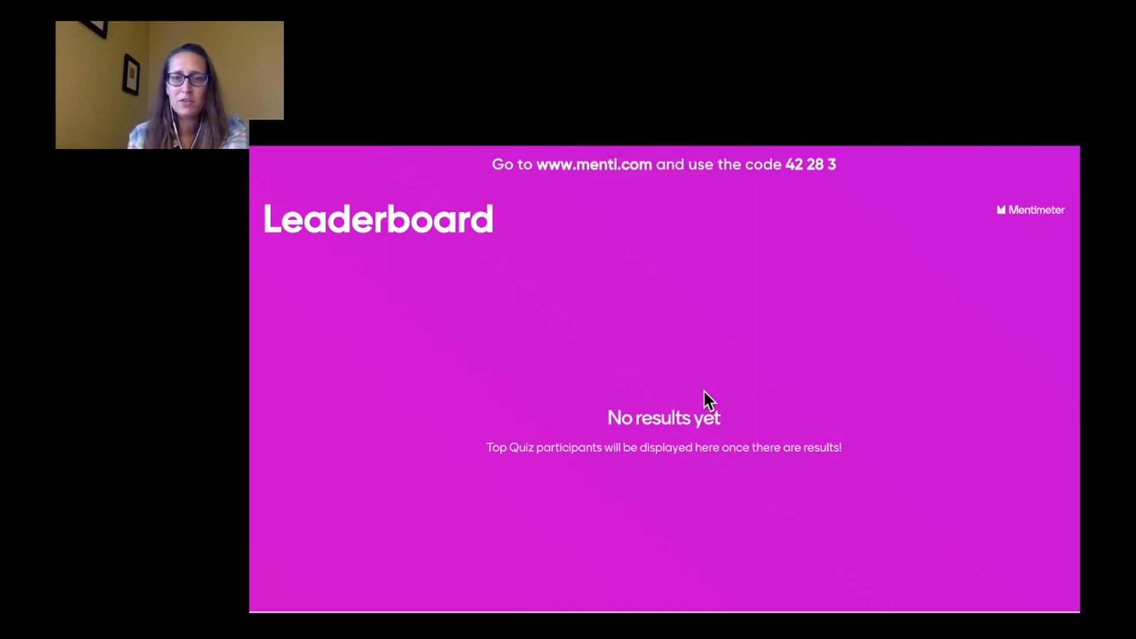
key(Right)
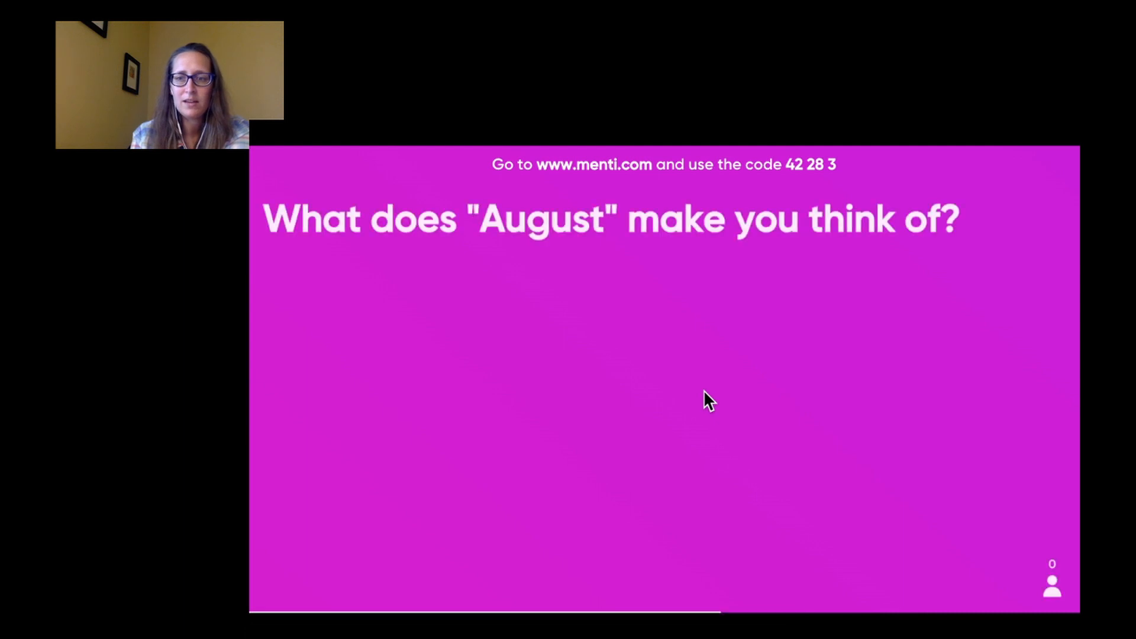
key(Right)
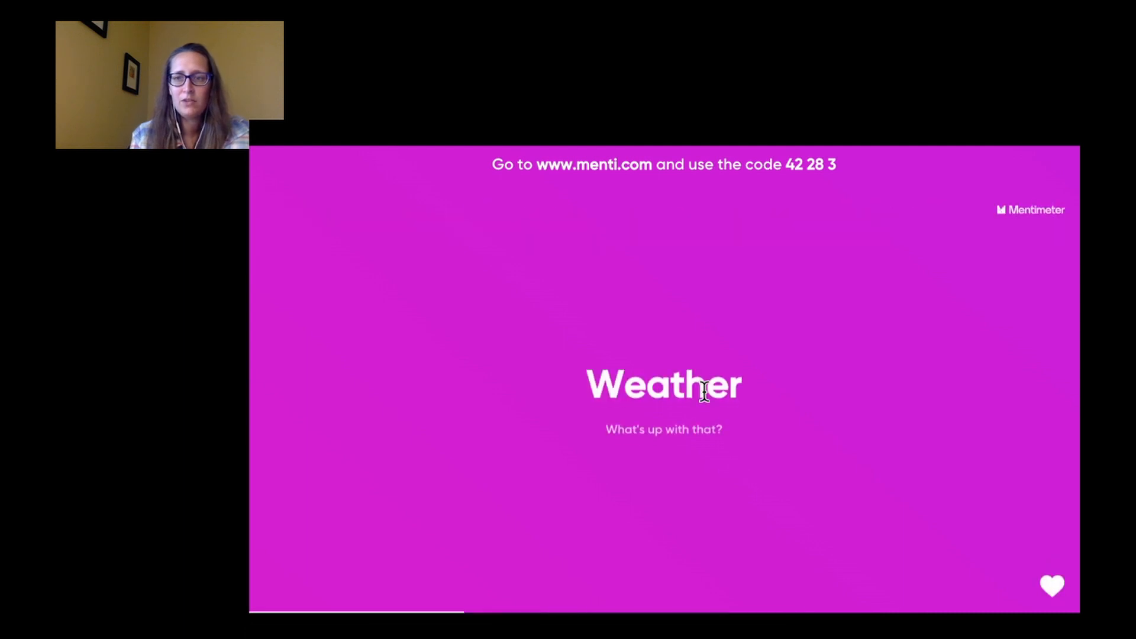
key(Left)
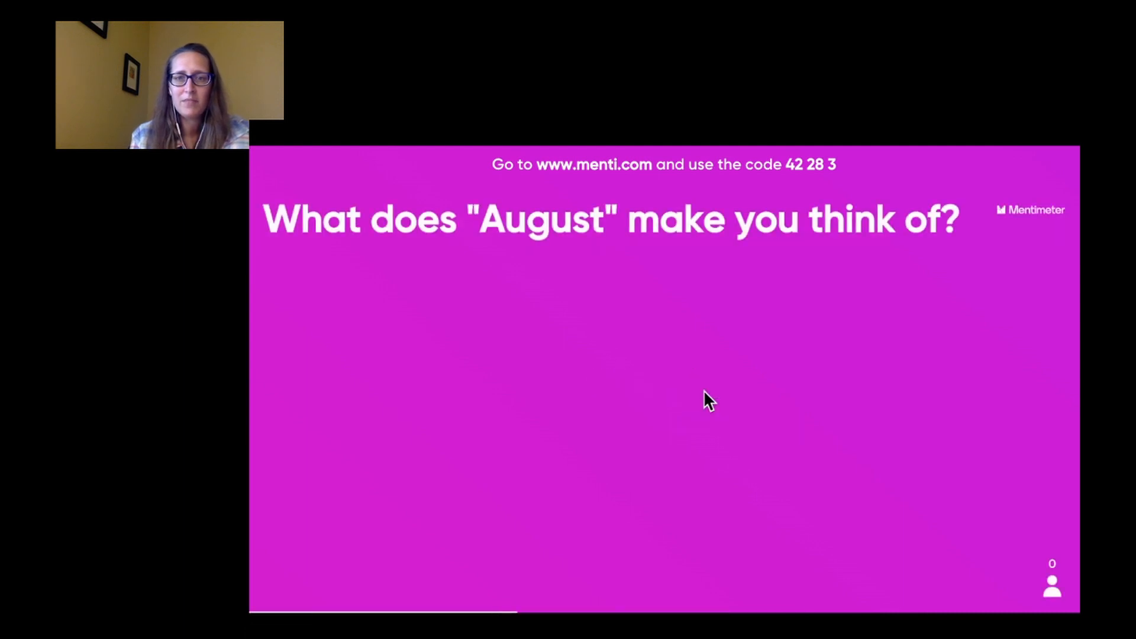
key(Escape)
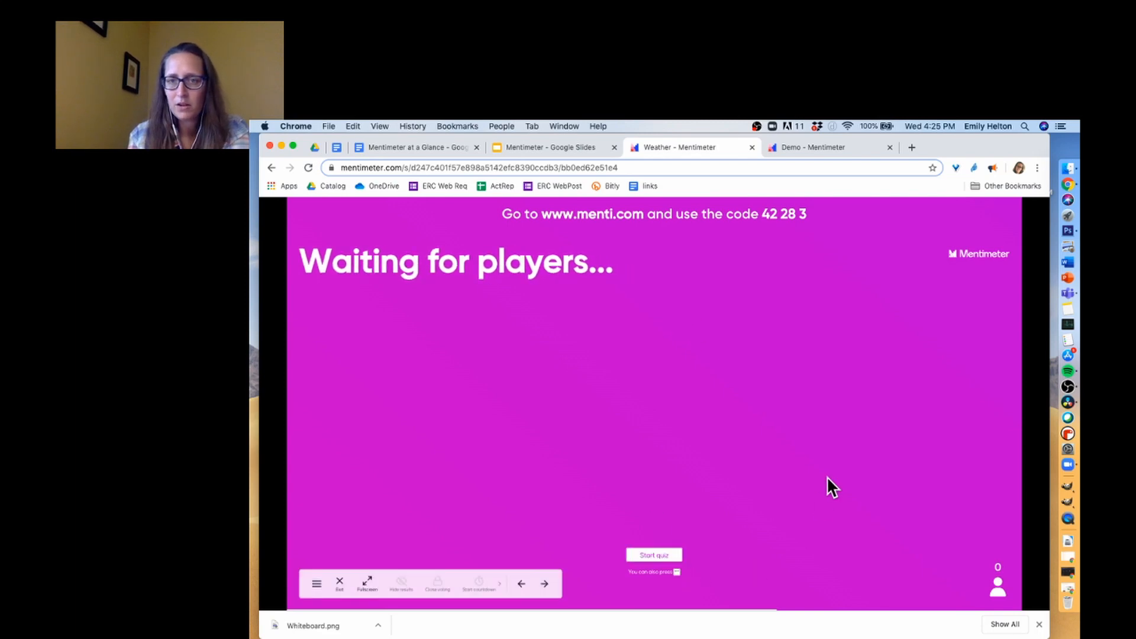
- Switch to the Demo presentation, return to the presentations overview, and look through the Inspiration templates
click(816, 149)
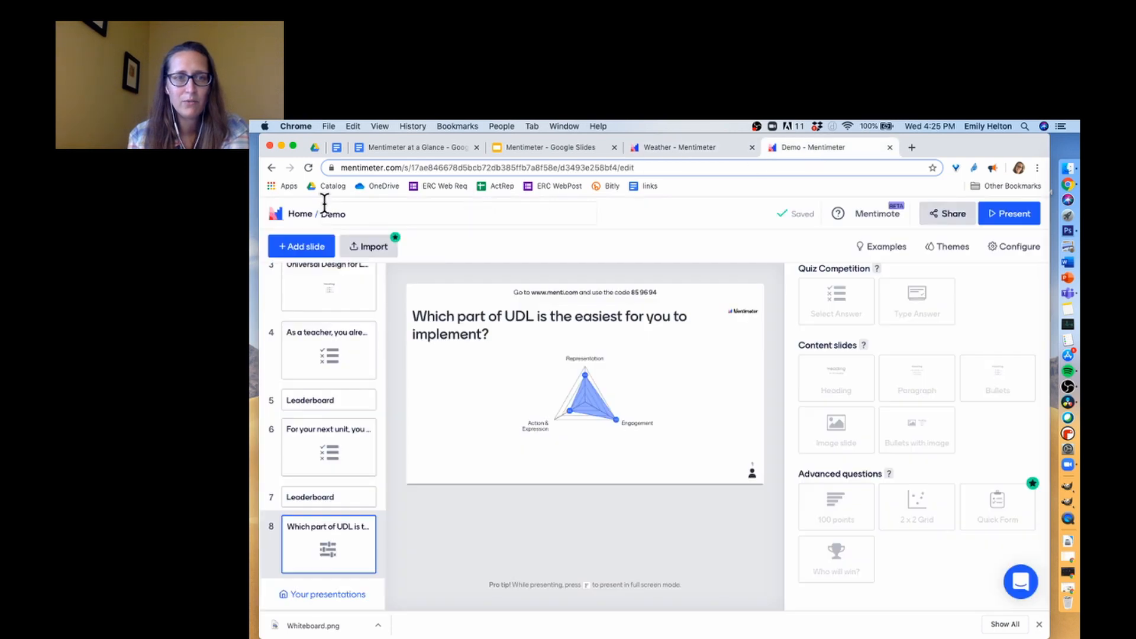
click(299, 214)
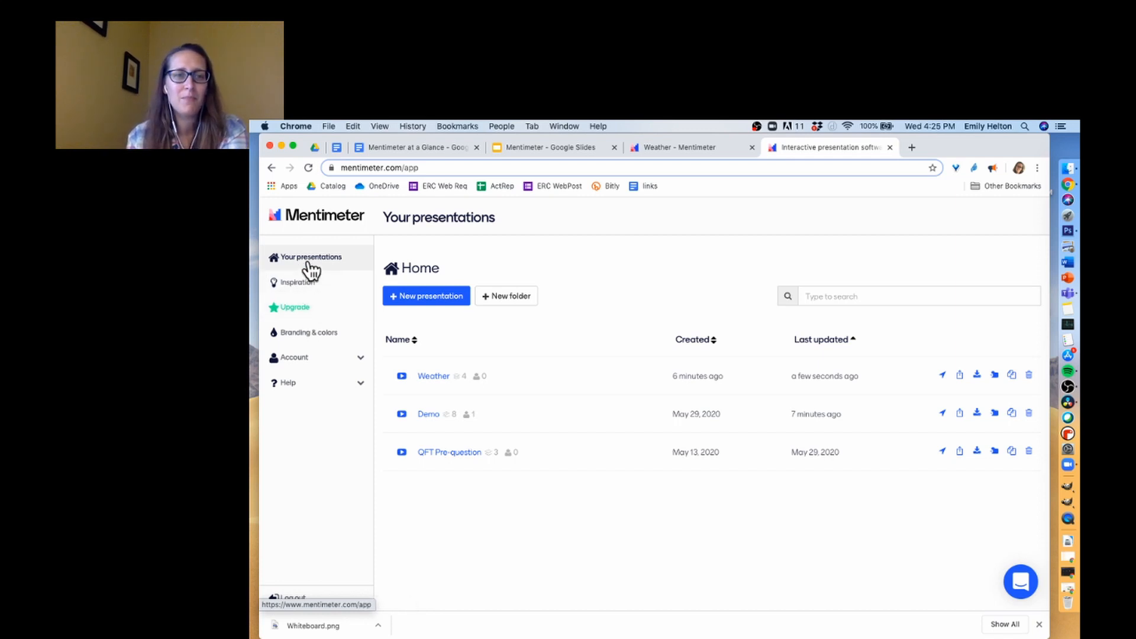
click(308, 290)
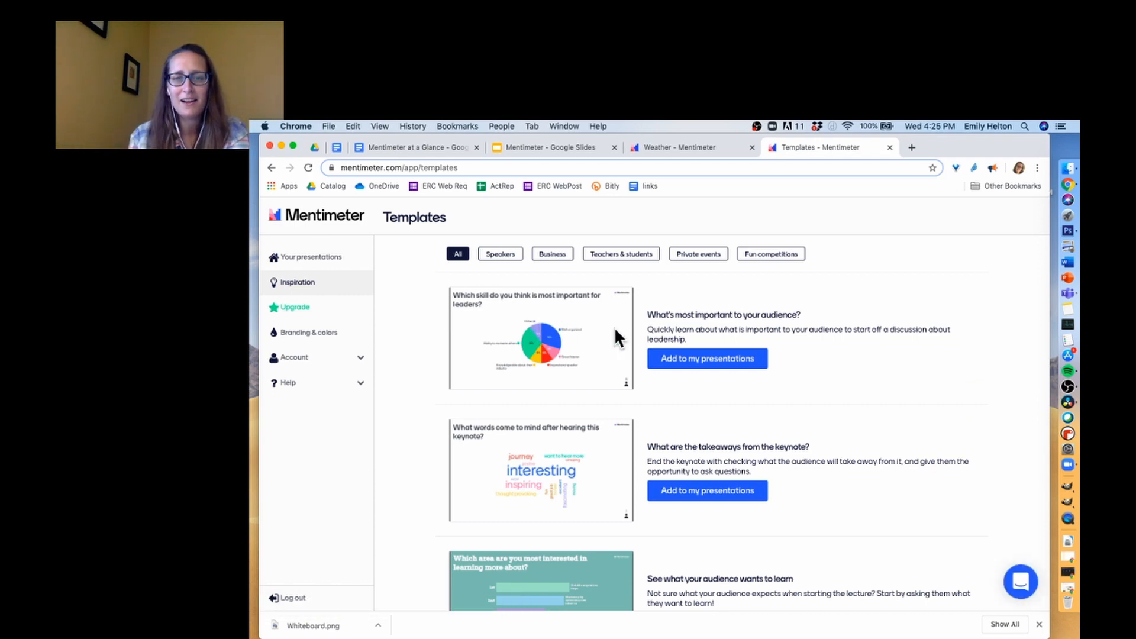
scroll(622, 385, down, 3)
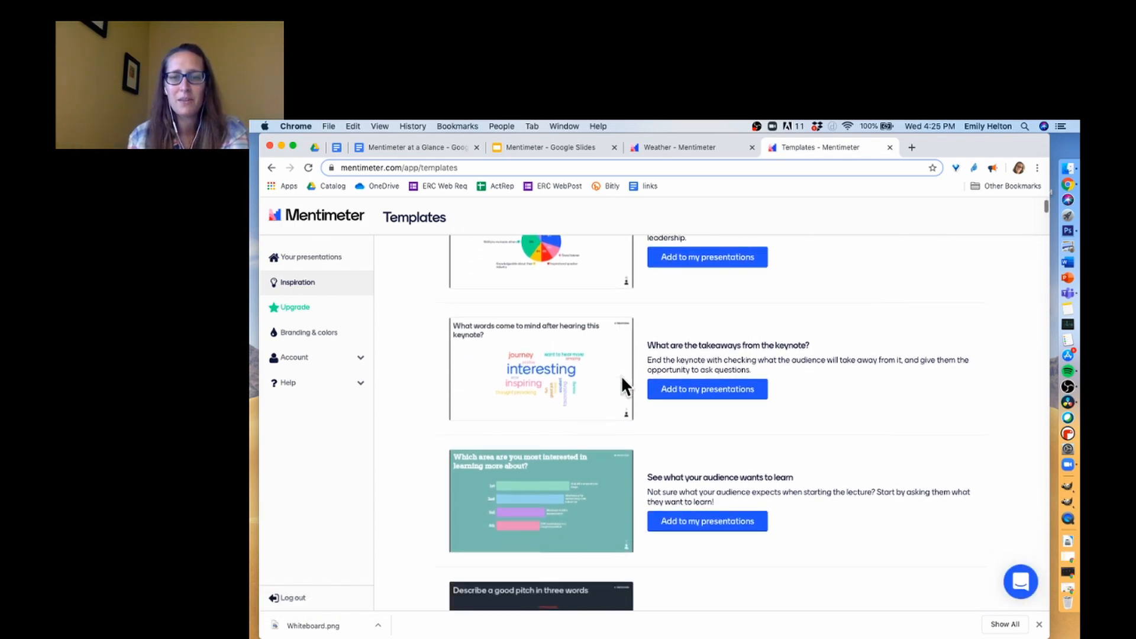
scroll(624, 381, up, 4)
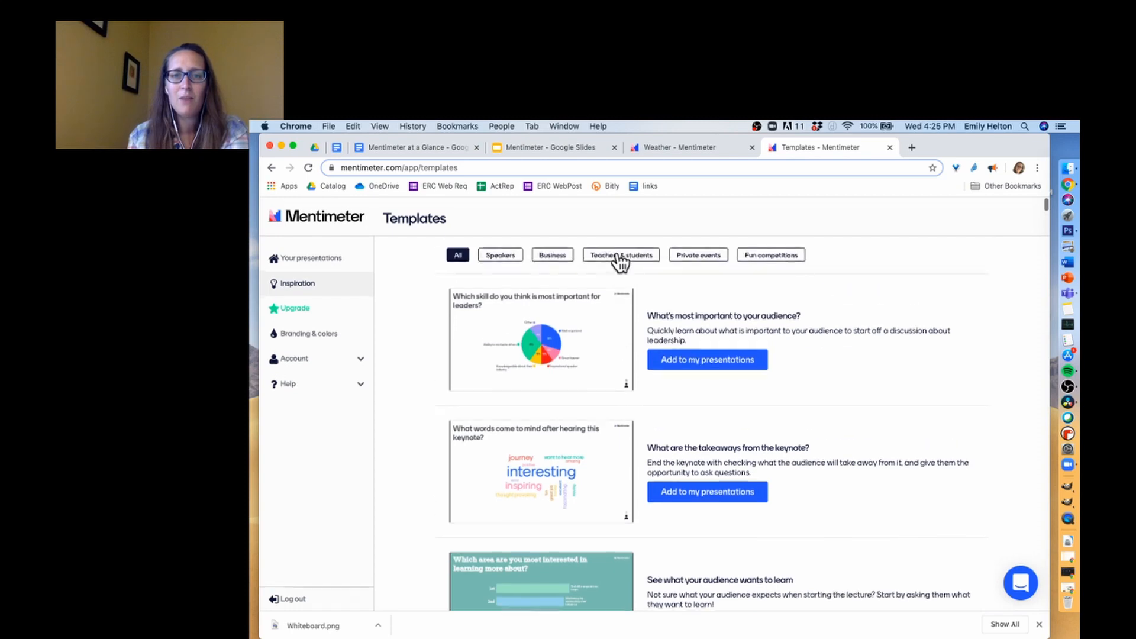
- Filter the templates to Teachers & students and examine the class quizzes, word clouds and reflection examples
click(647, 254)
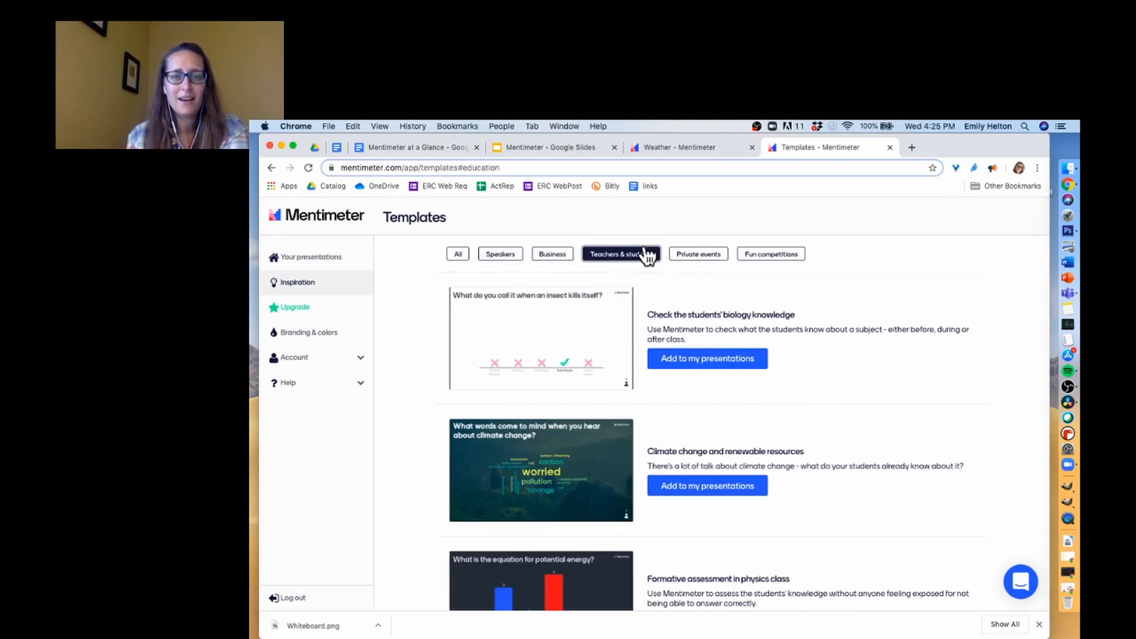
scroll(689, 452, down, 3)
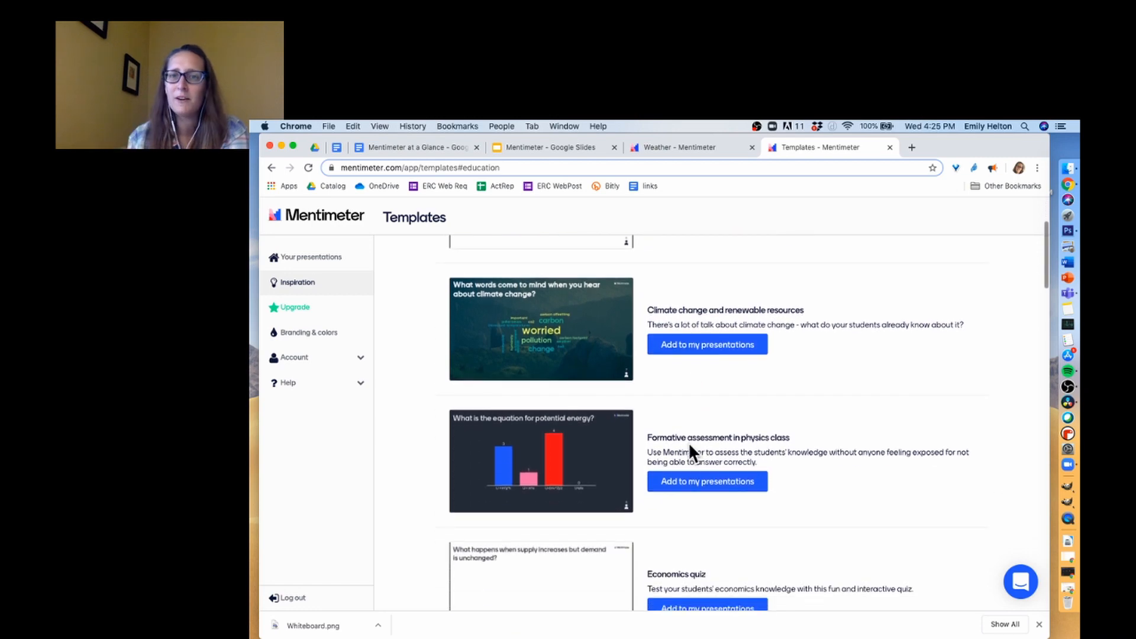
scroll(690, 453, down, 2)
scroll(689, 452, down, 5)
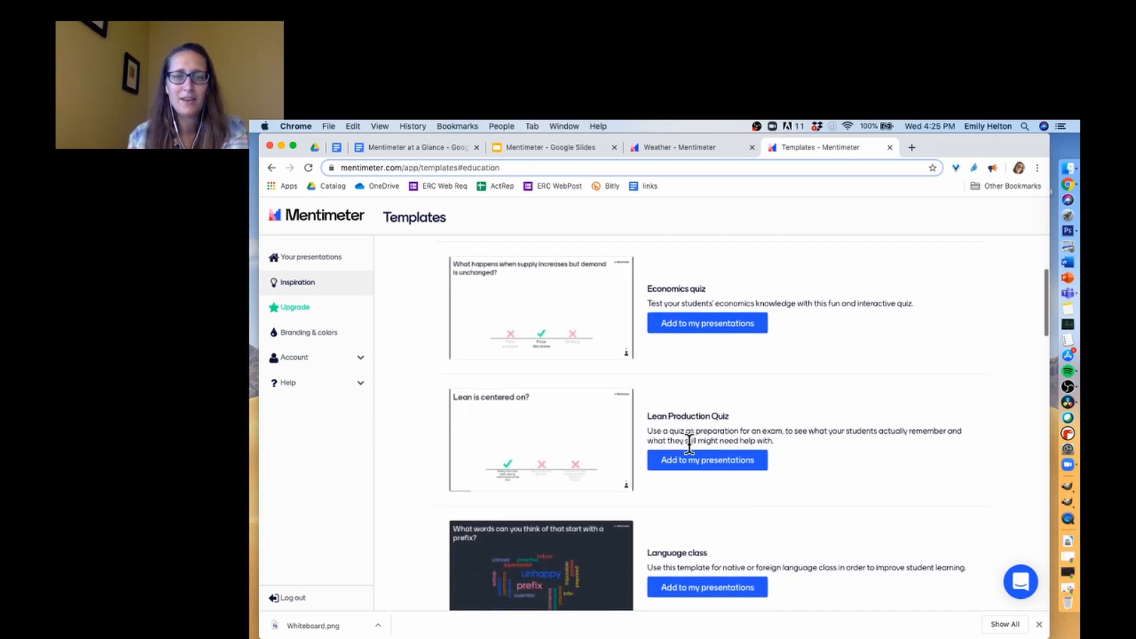
scroll(689, 445, down, 3)
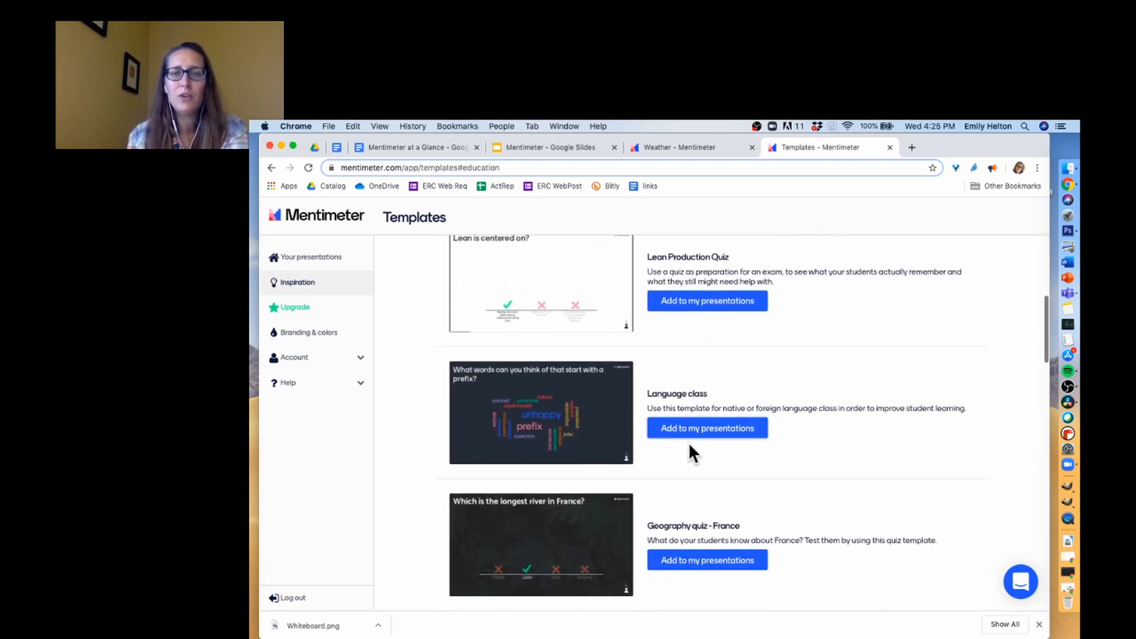
scroll(684, 453, down, 1)
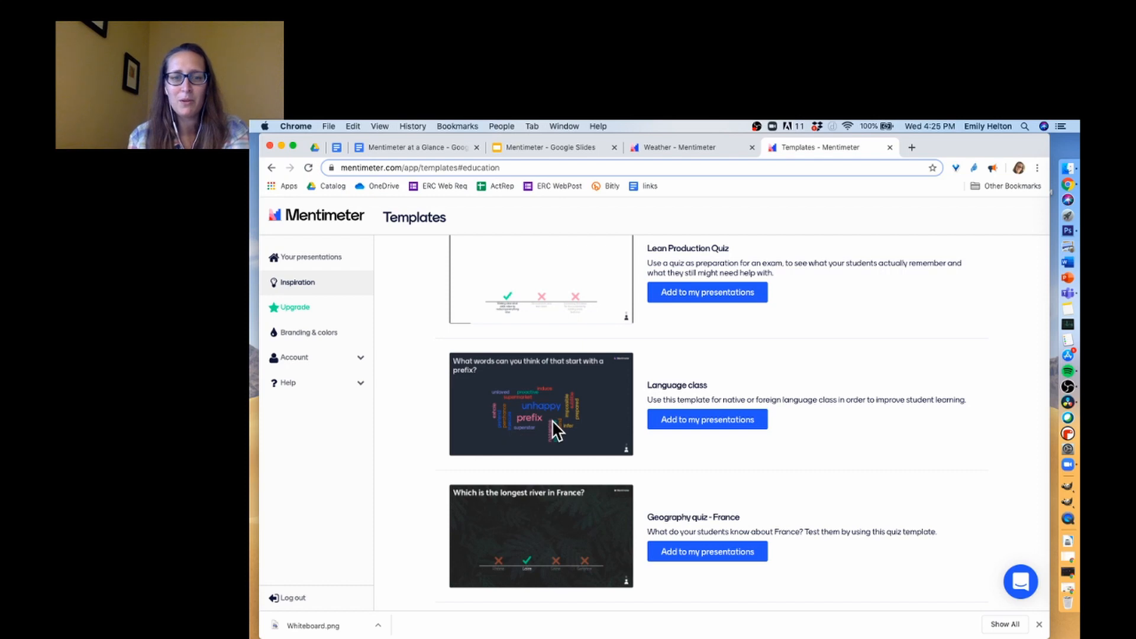
scroll(552, 420, down, 3)
scroll(552, 420, down, 3)
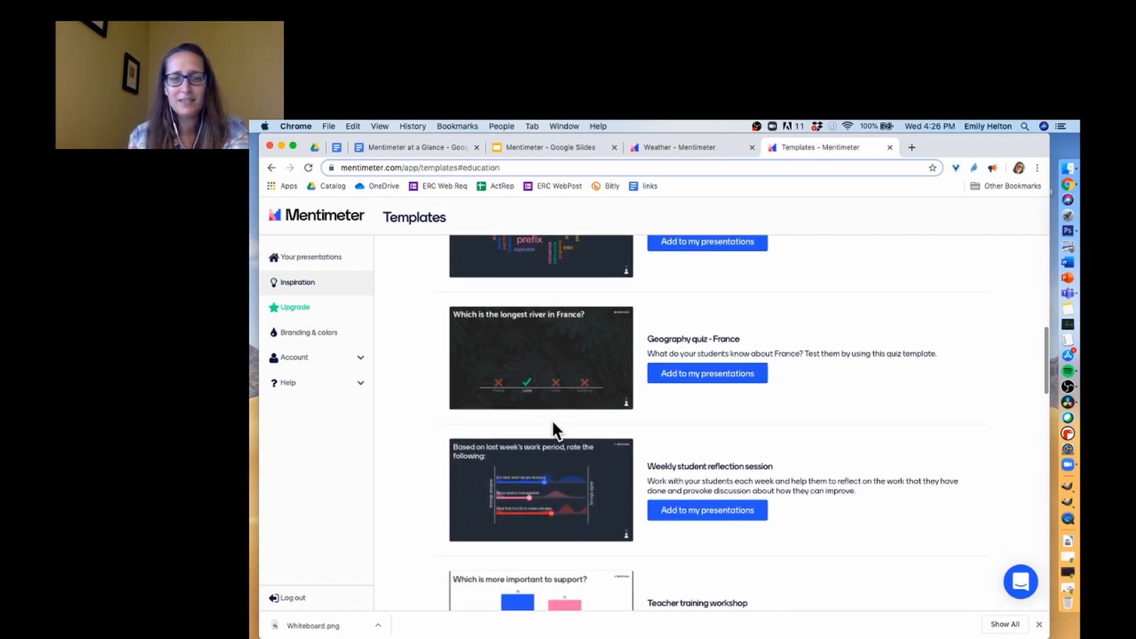
scroll(551, 420, down, 2)
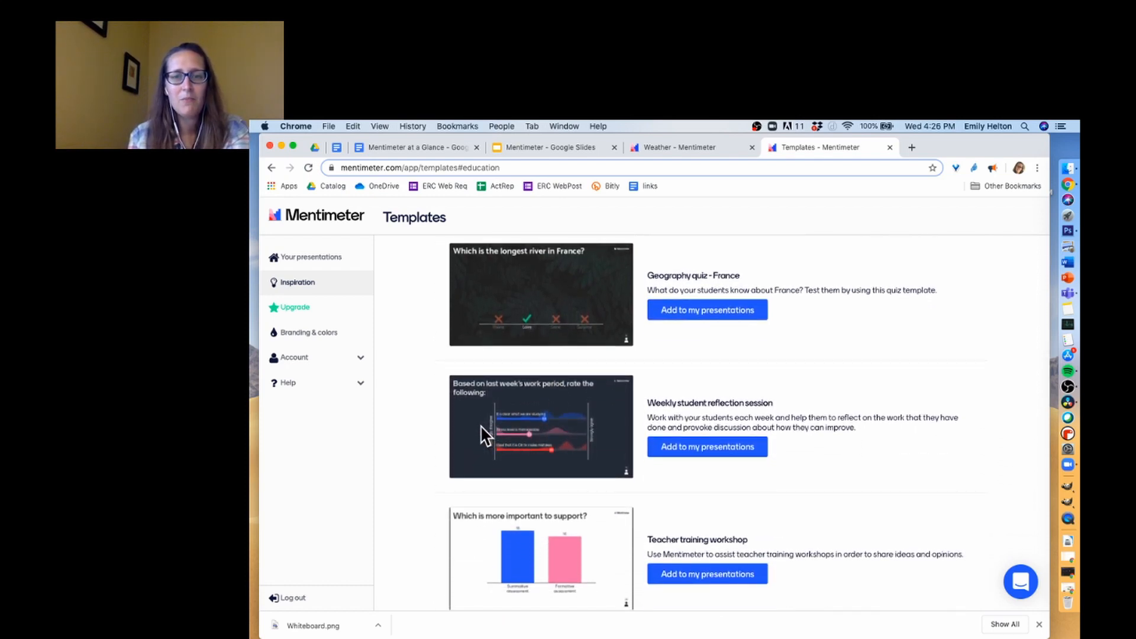